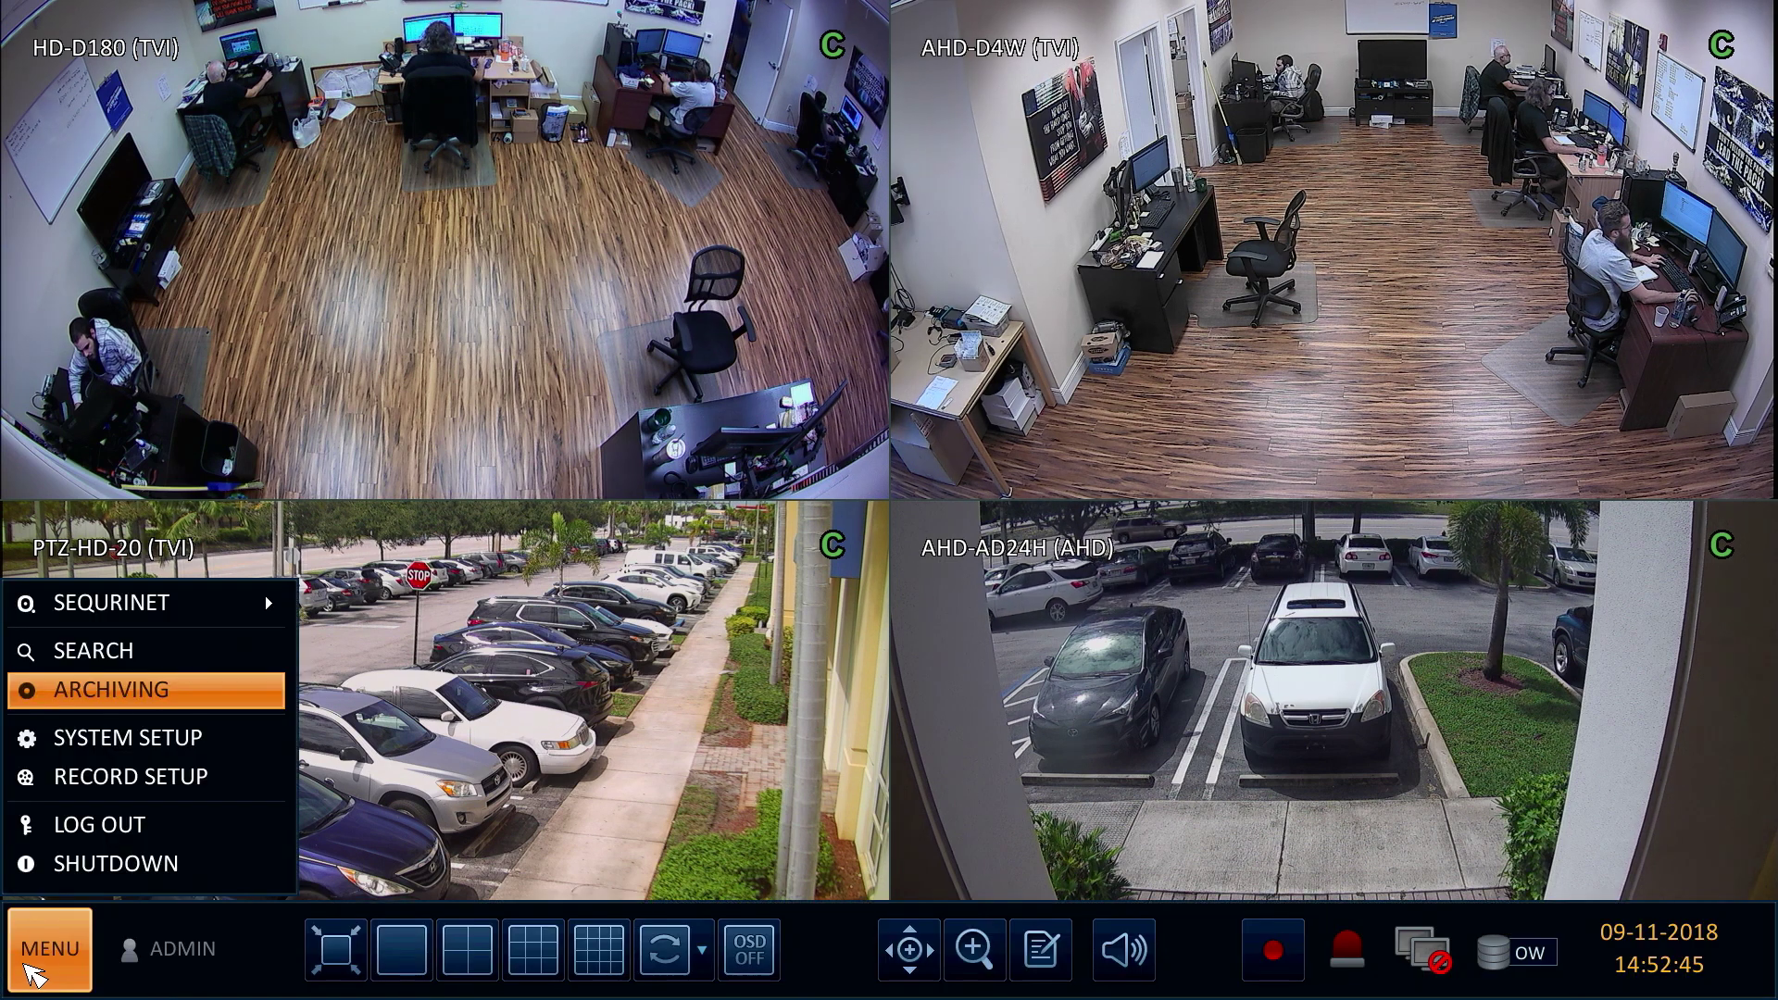
# Open Archiving, zoom the timeline to about 14:30–15:00 on 09-11-2018, and clear the selection
pyautogui.click(244, 699)
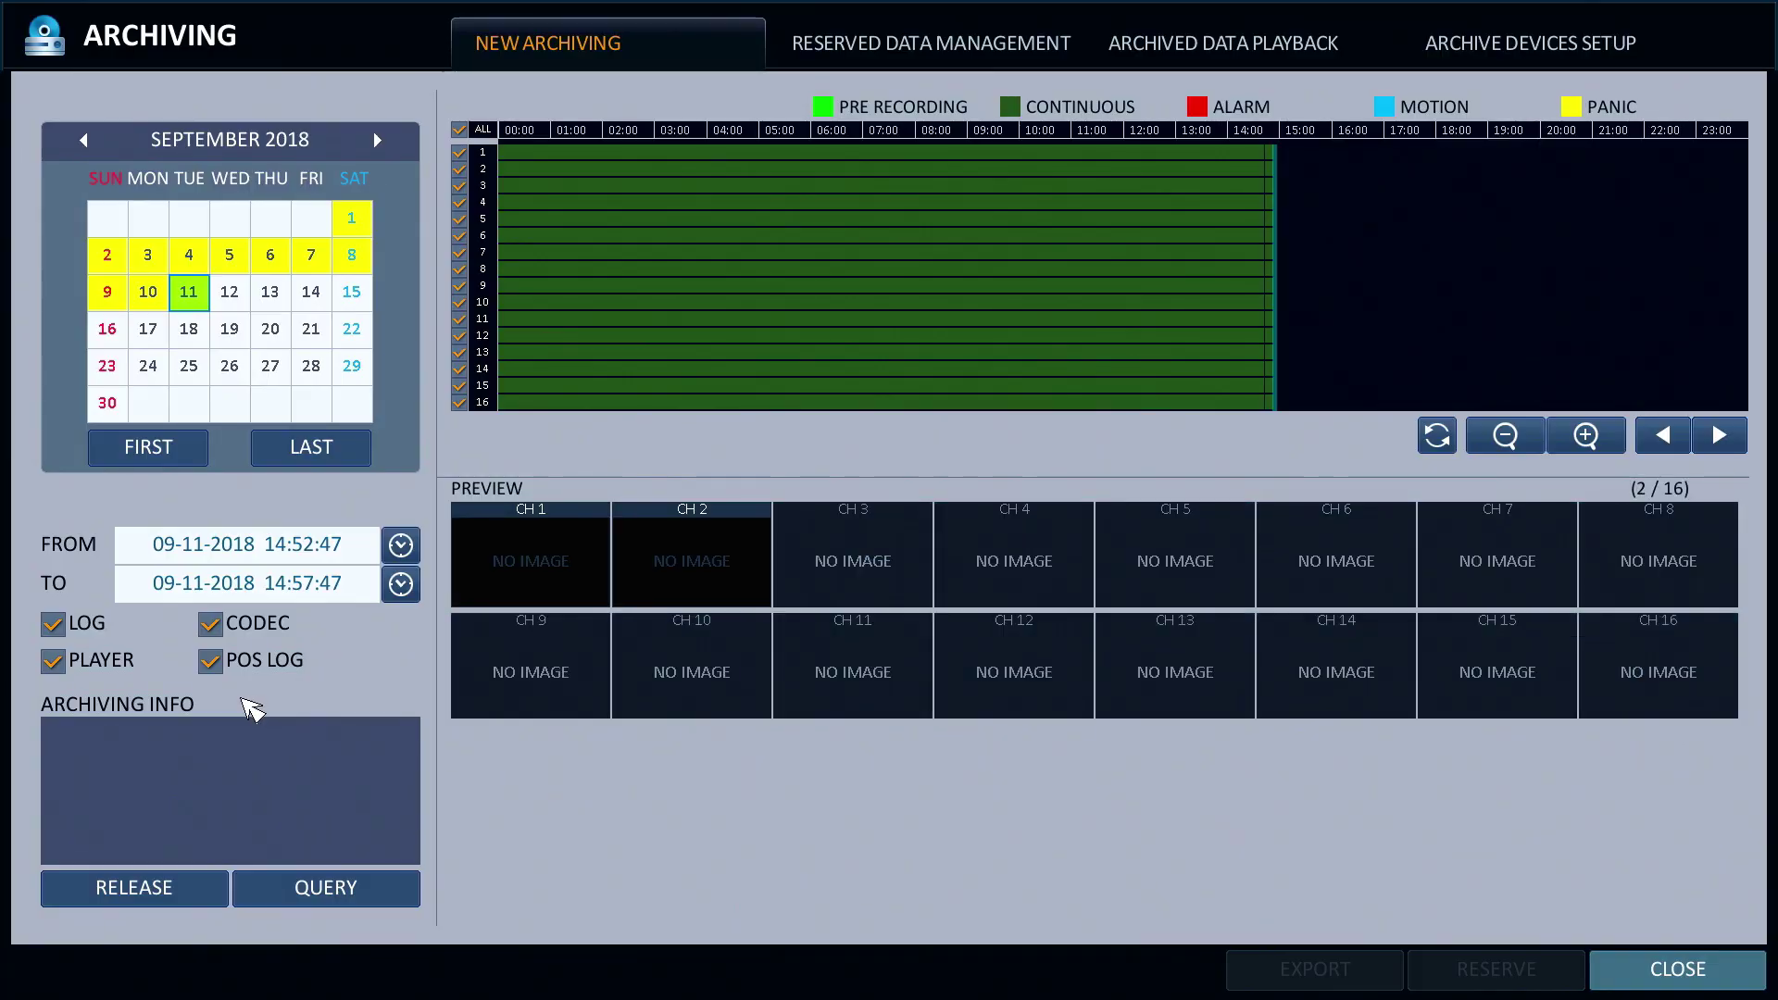
pyautogui.click(1591, 437)
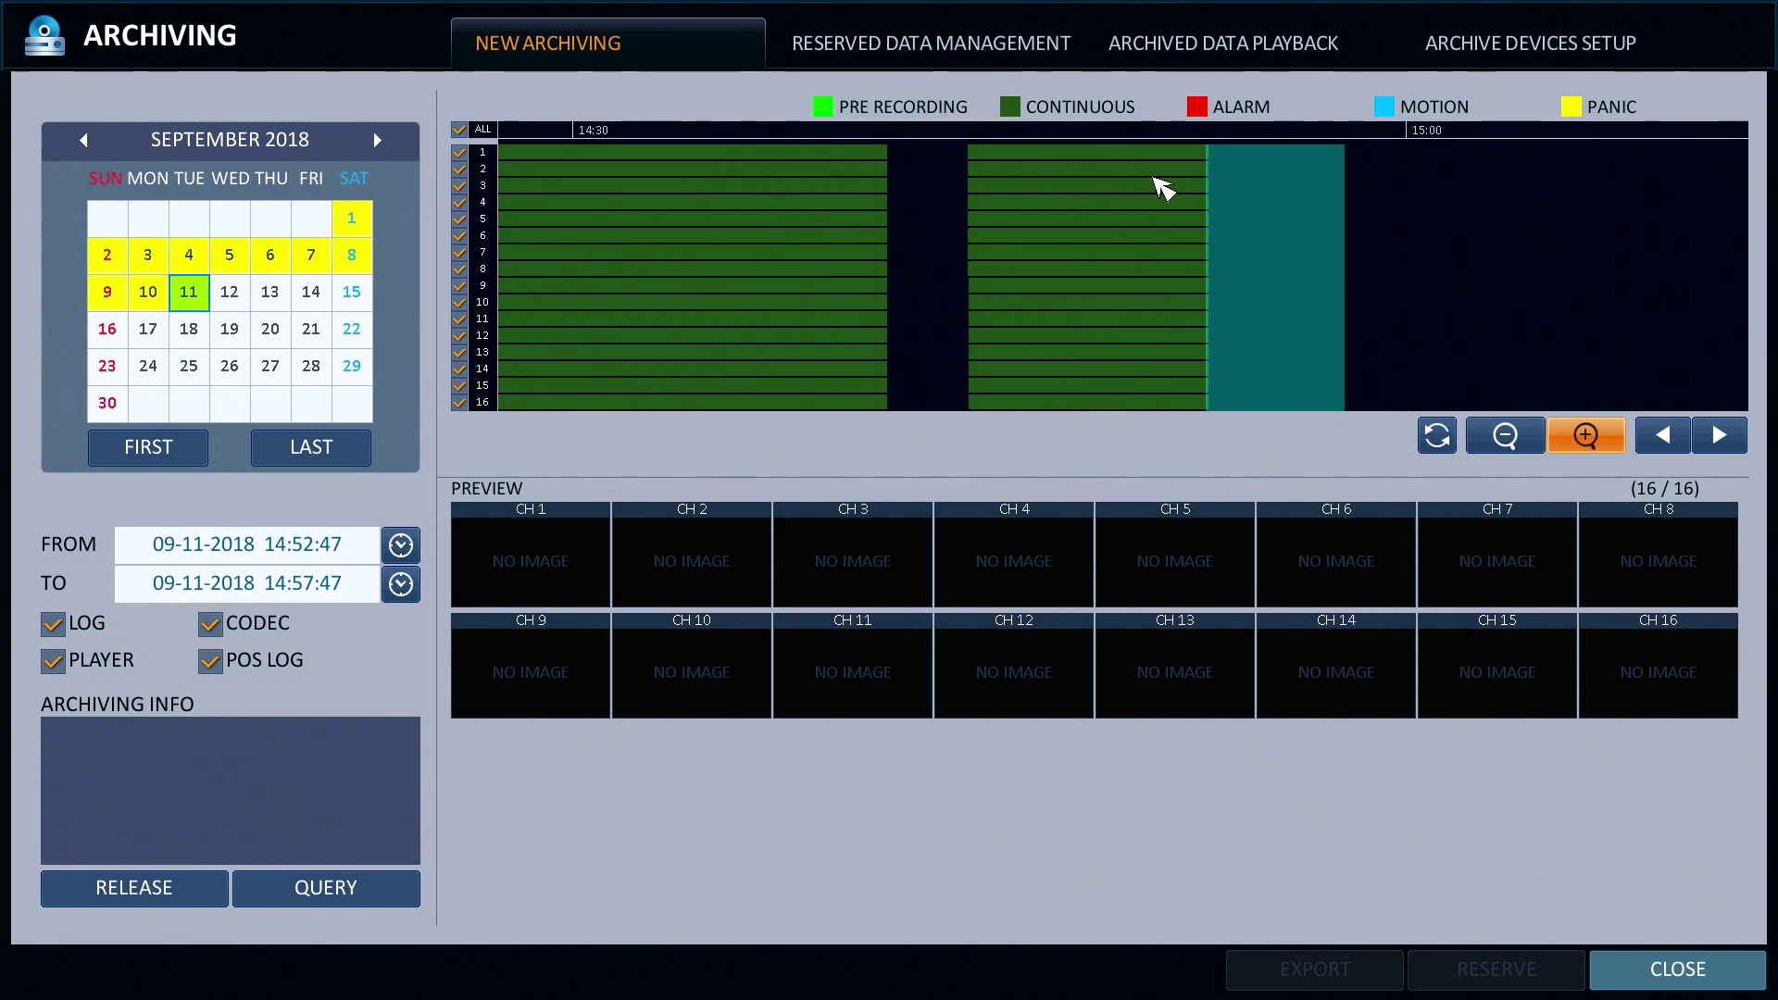
pyautogui.click(1155, 177)
# Mark a timeline range near 14:50 and set its start time to 14:47:00
pyautogui.moveTo(1132, 181)
pyautogui.mouseDown()
pyautogui.moveTo(1184, 188)
pyautogui.moveTo(1156, 183)
pyautogui.mouseUp()
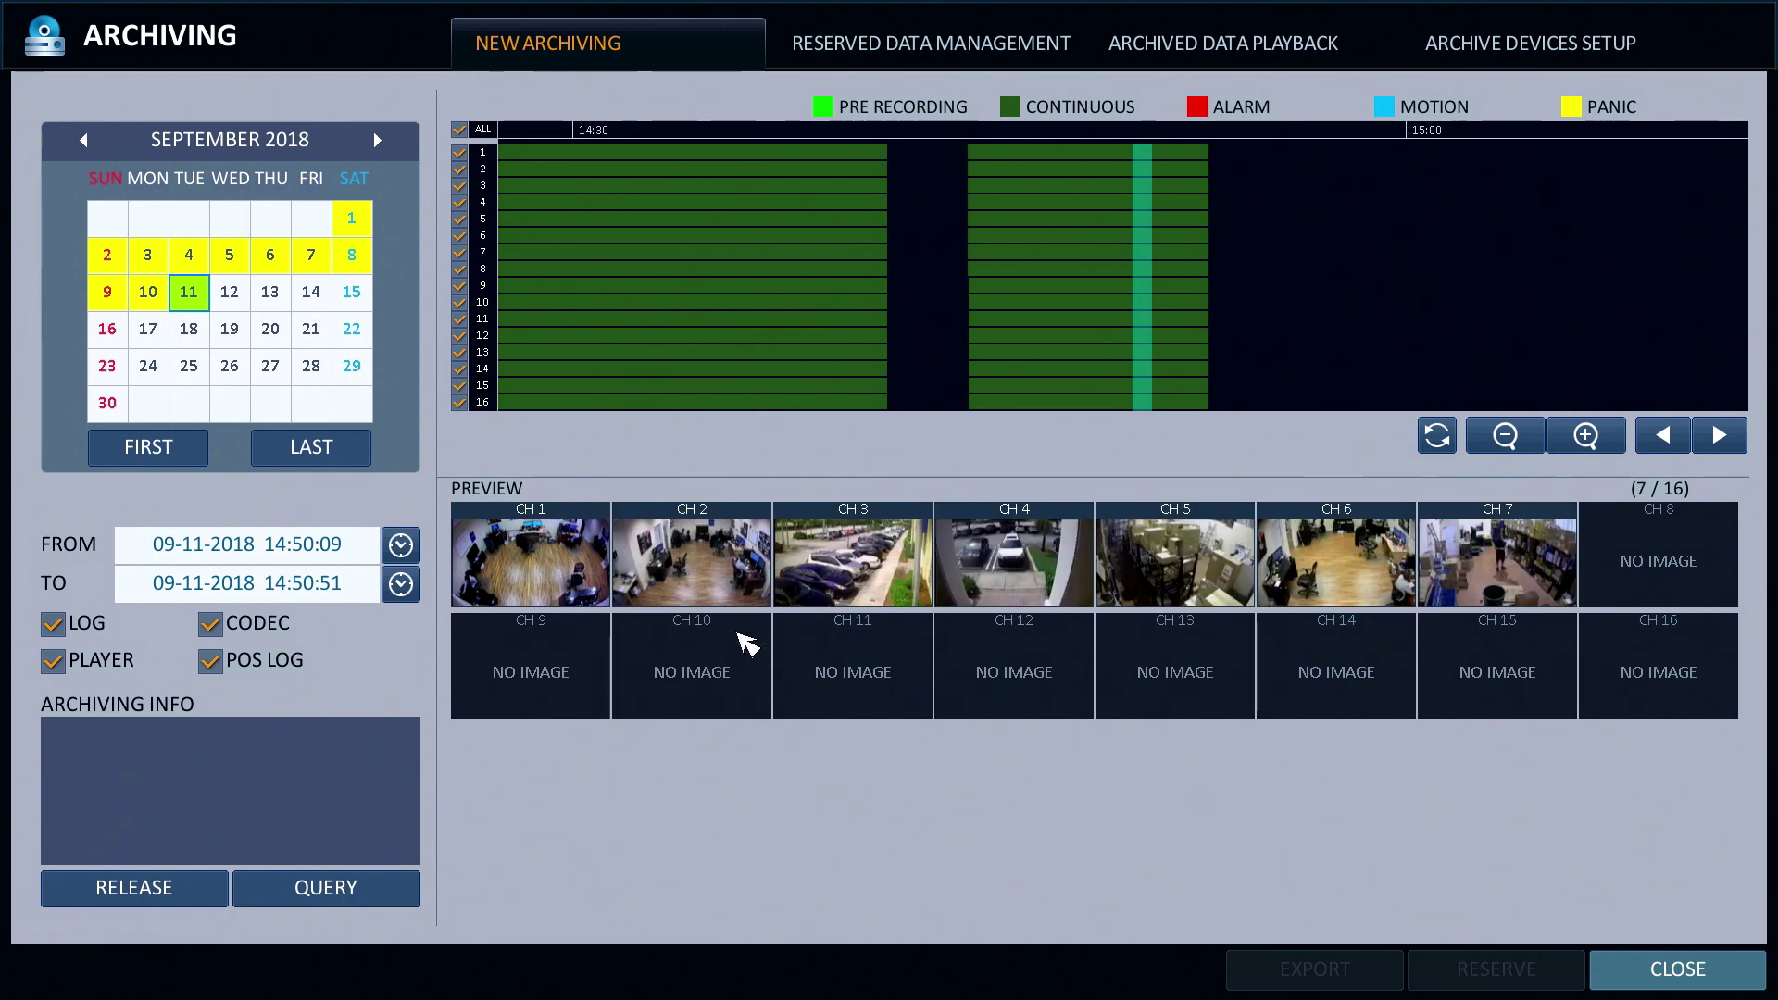
pyautogui.click(400, 544)
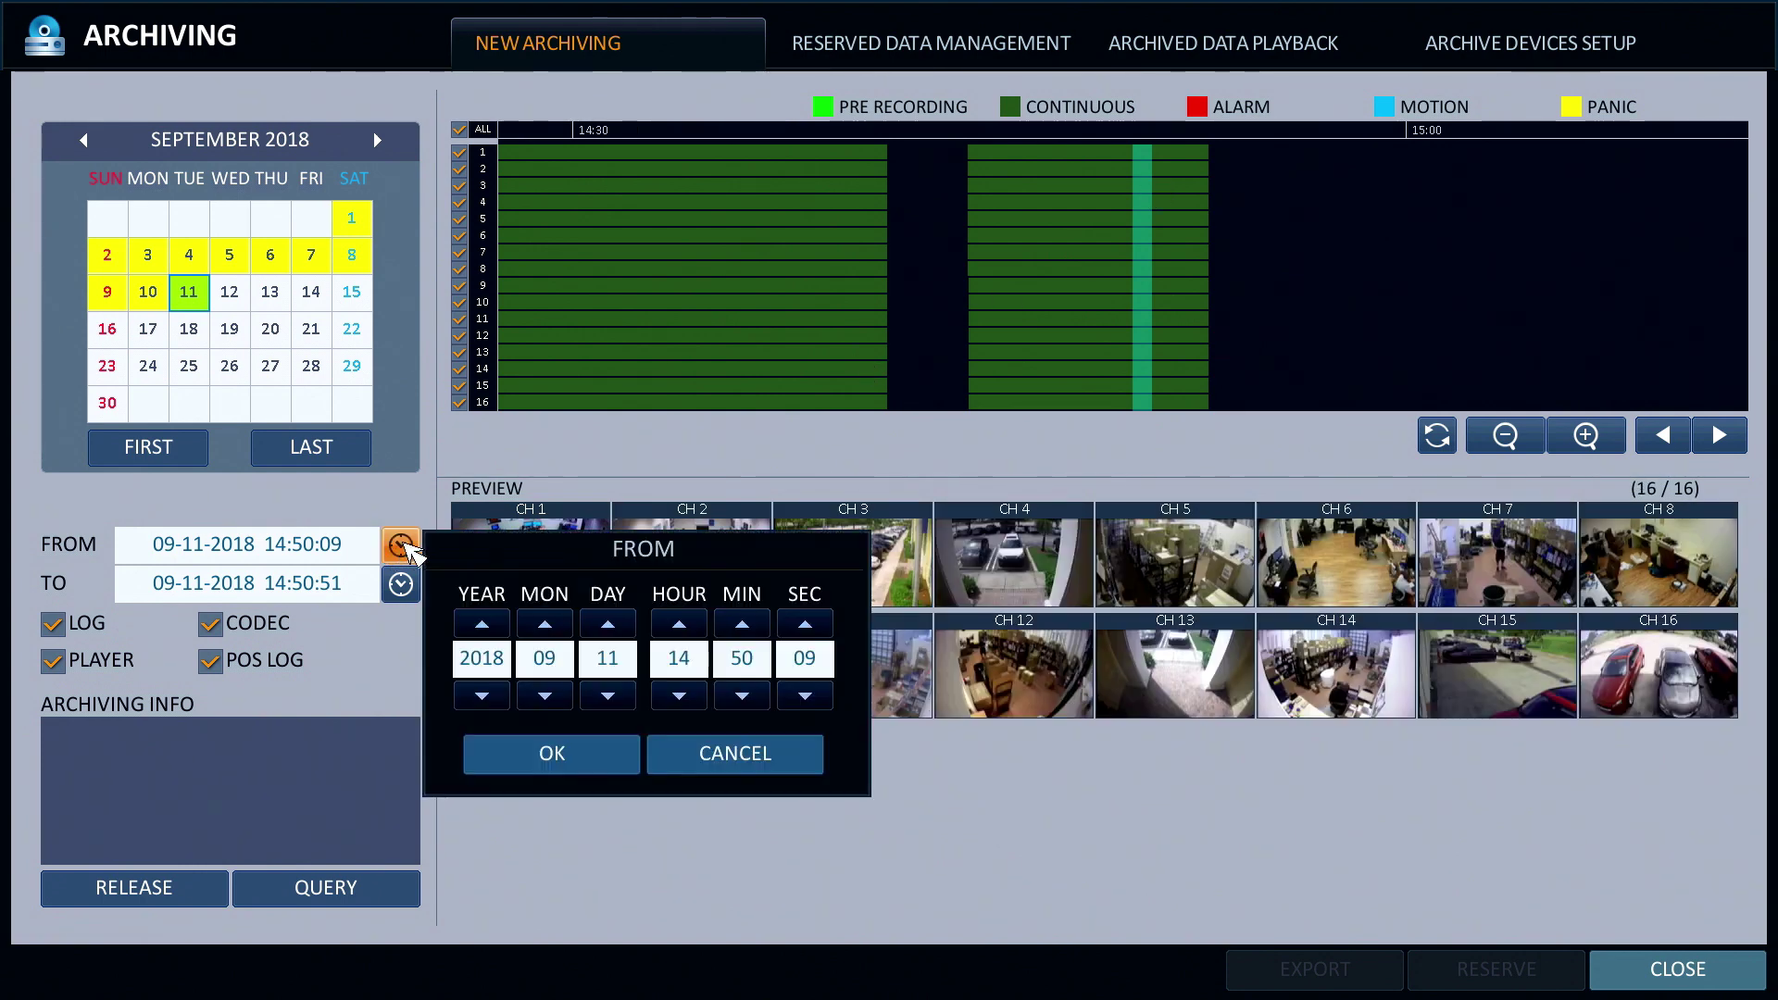
pyautogui.click(746, 699)
pyautogui.click(747, 700)
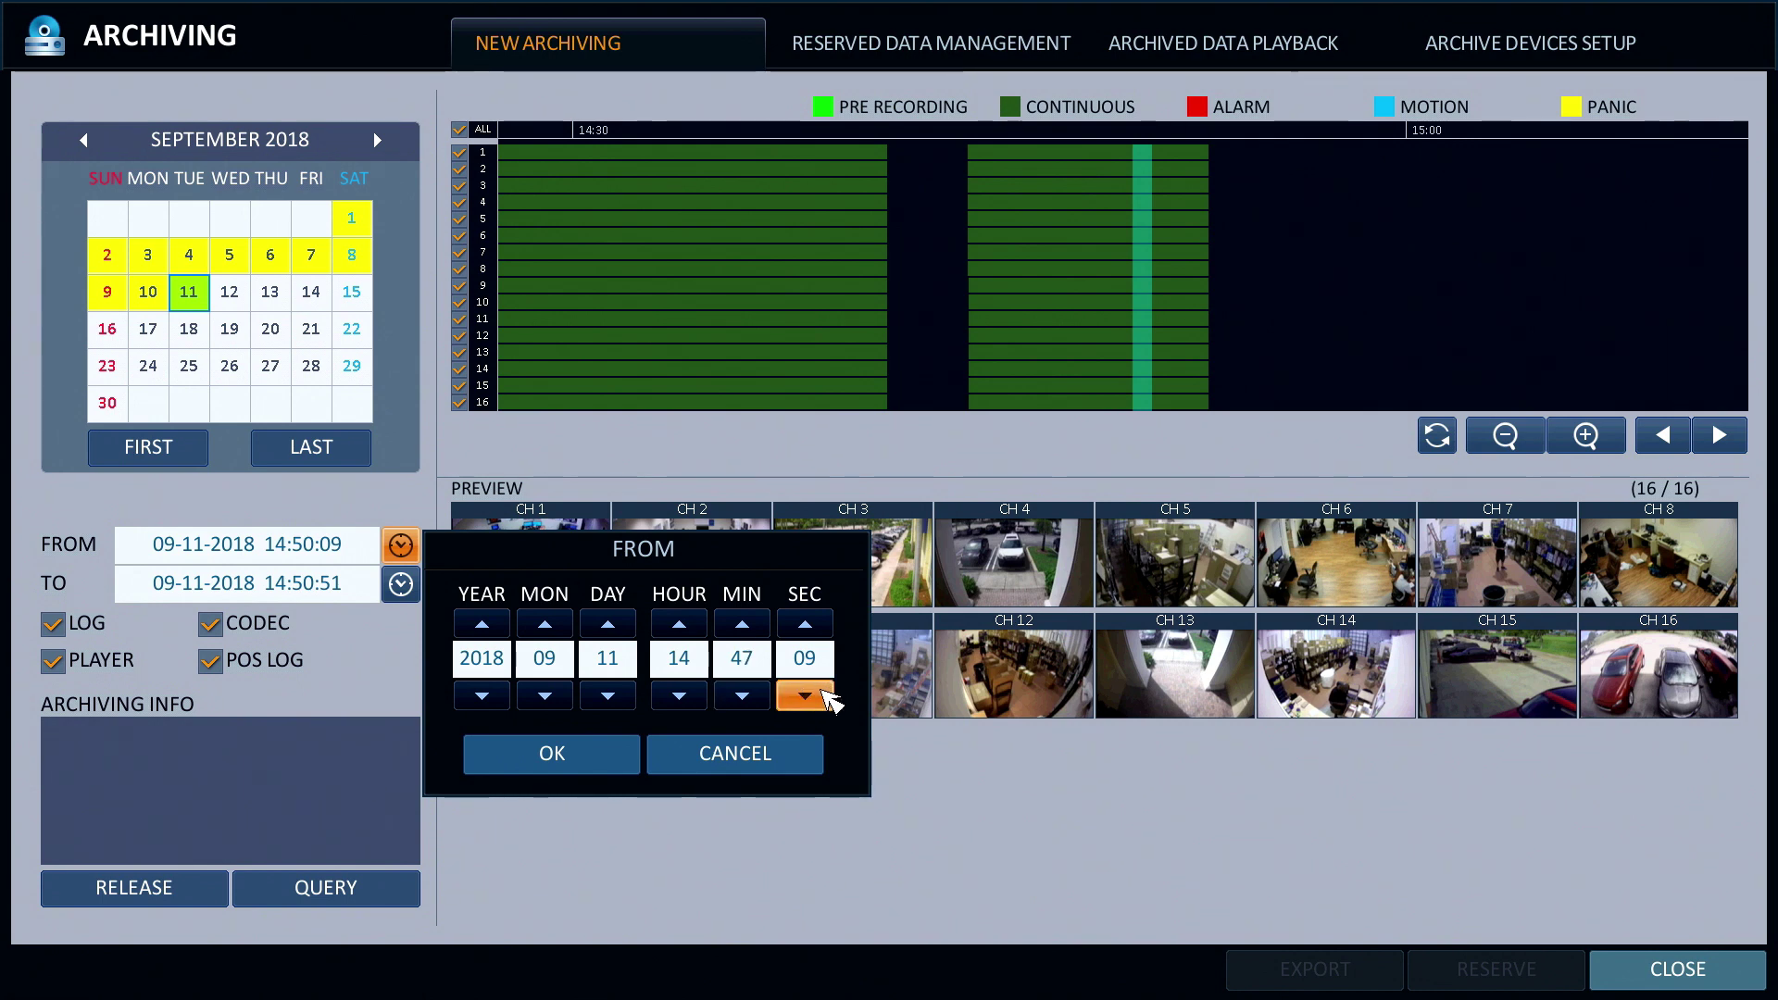
pyautogui.click(822, 693)
pyautogui.click(822, 693)
pyautogui.click(822, 692)
pyautogui.click(822, 693)
pyautogui.click(822, 694)
pyautogui.click(822, 695)
pyautogui.click(560, 758)
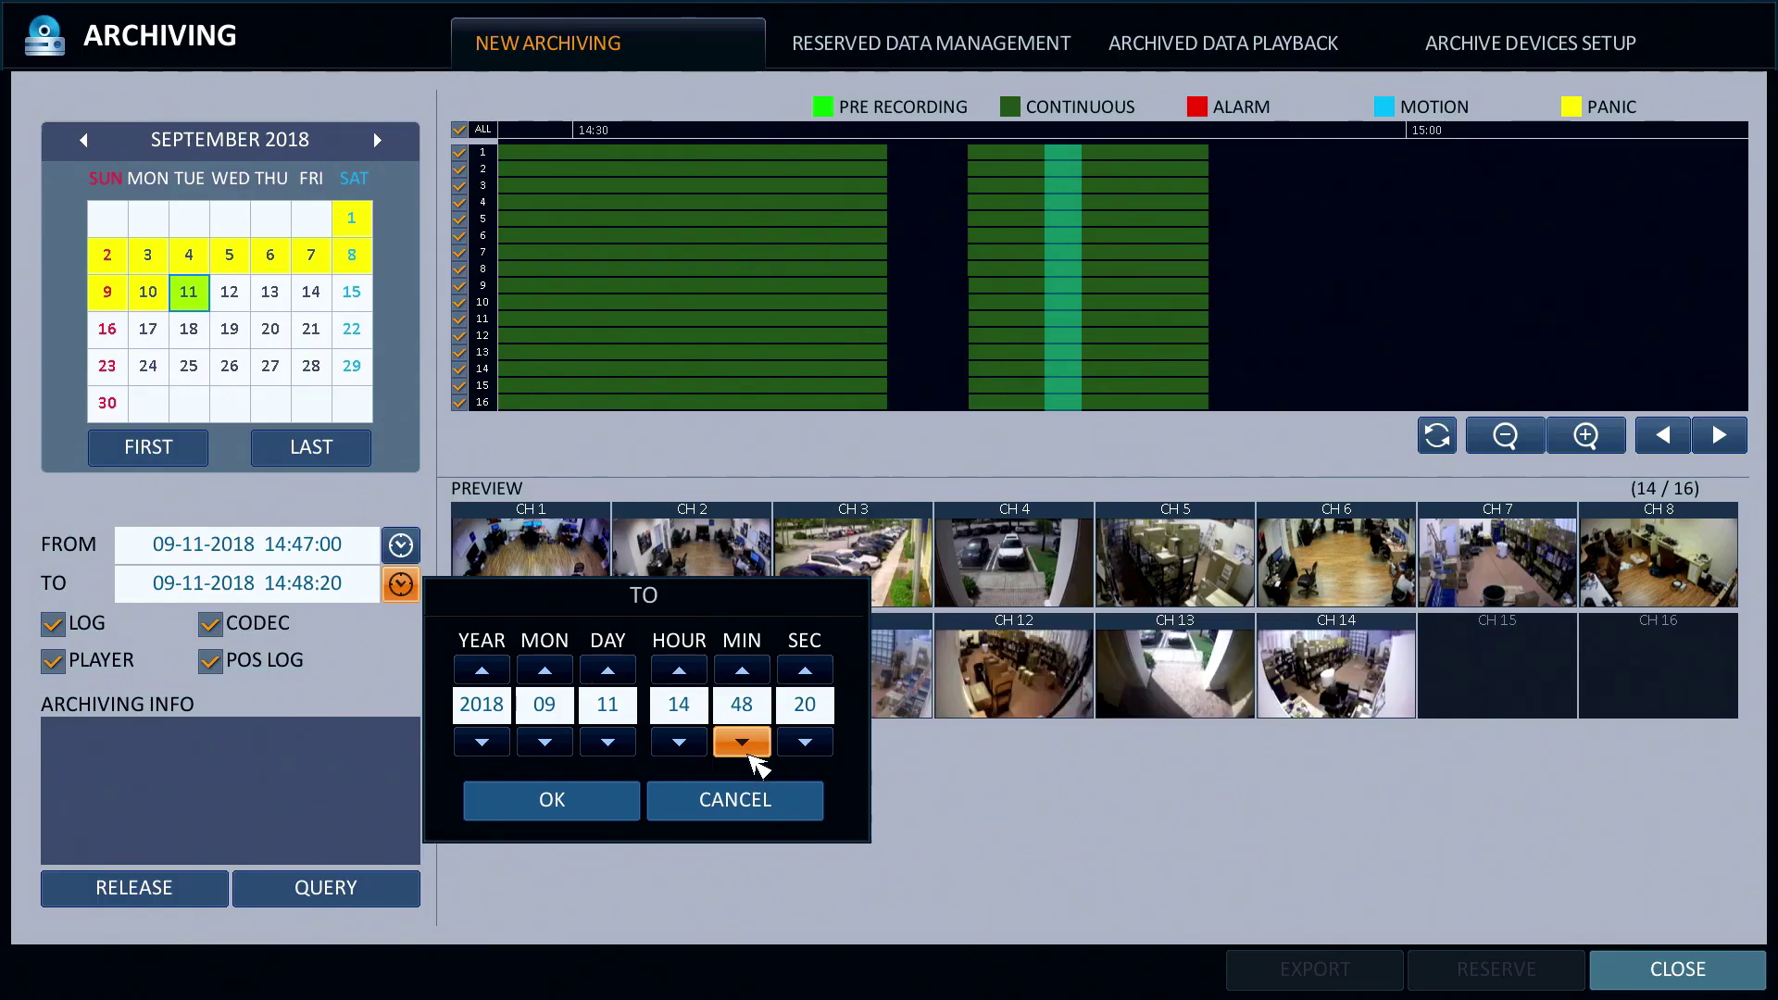
# Set the end time to 14:47:20 and query the clip size (120.3 MB)
pyautogui.click(742, 744)
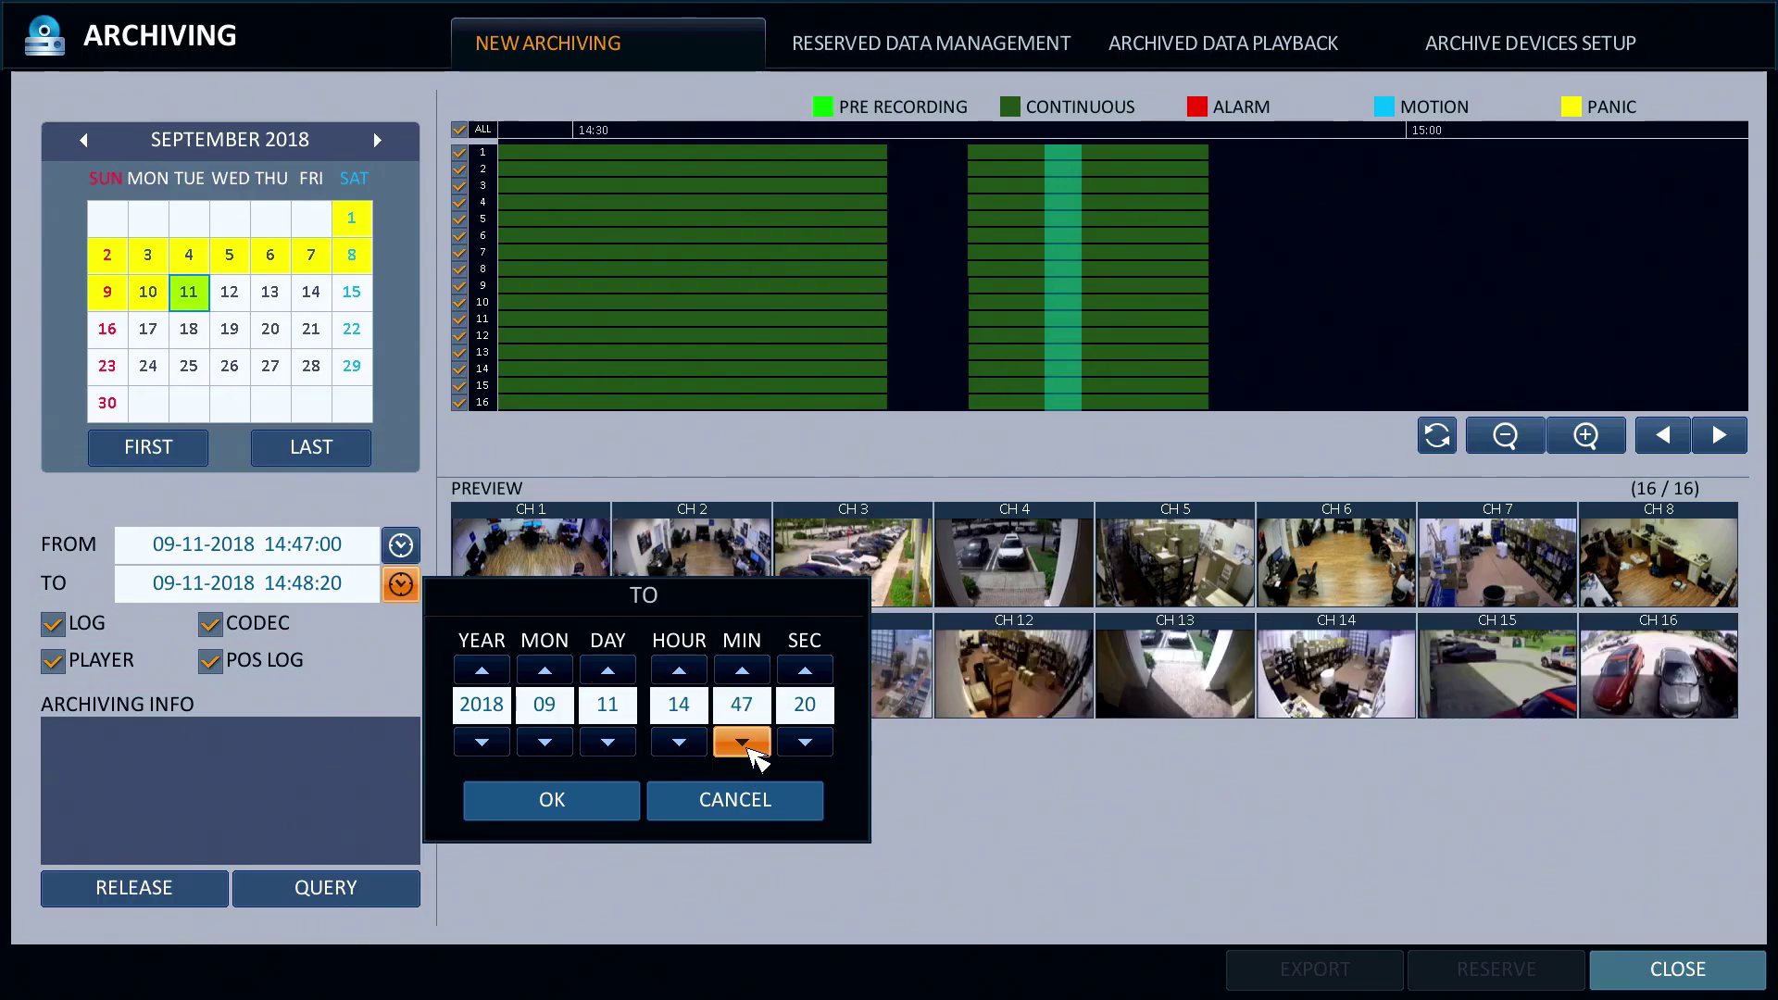
pyautogui.click(597, 798)
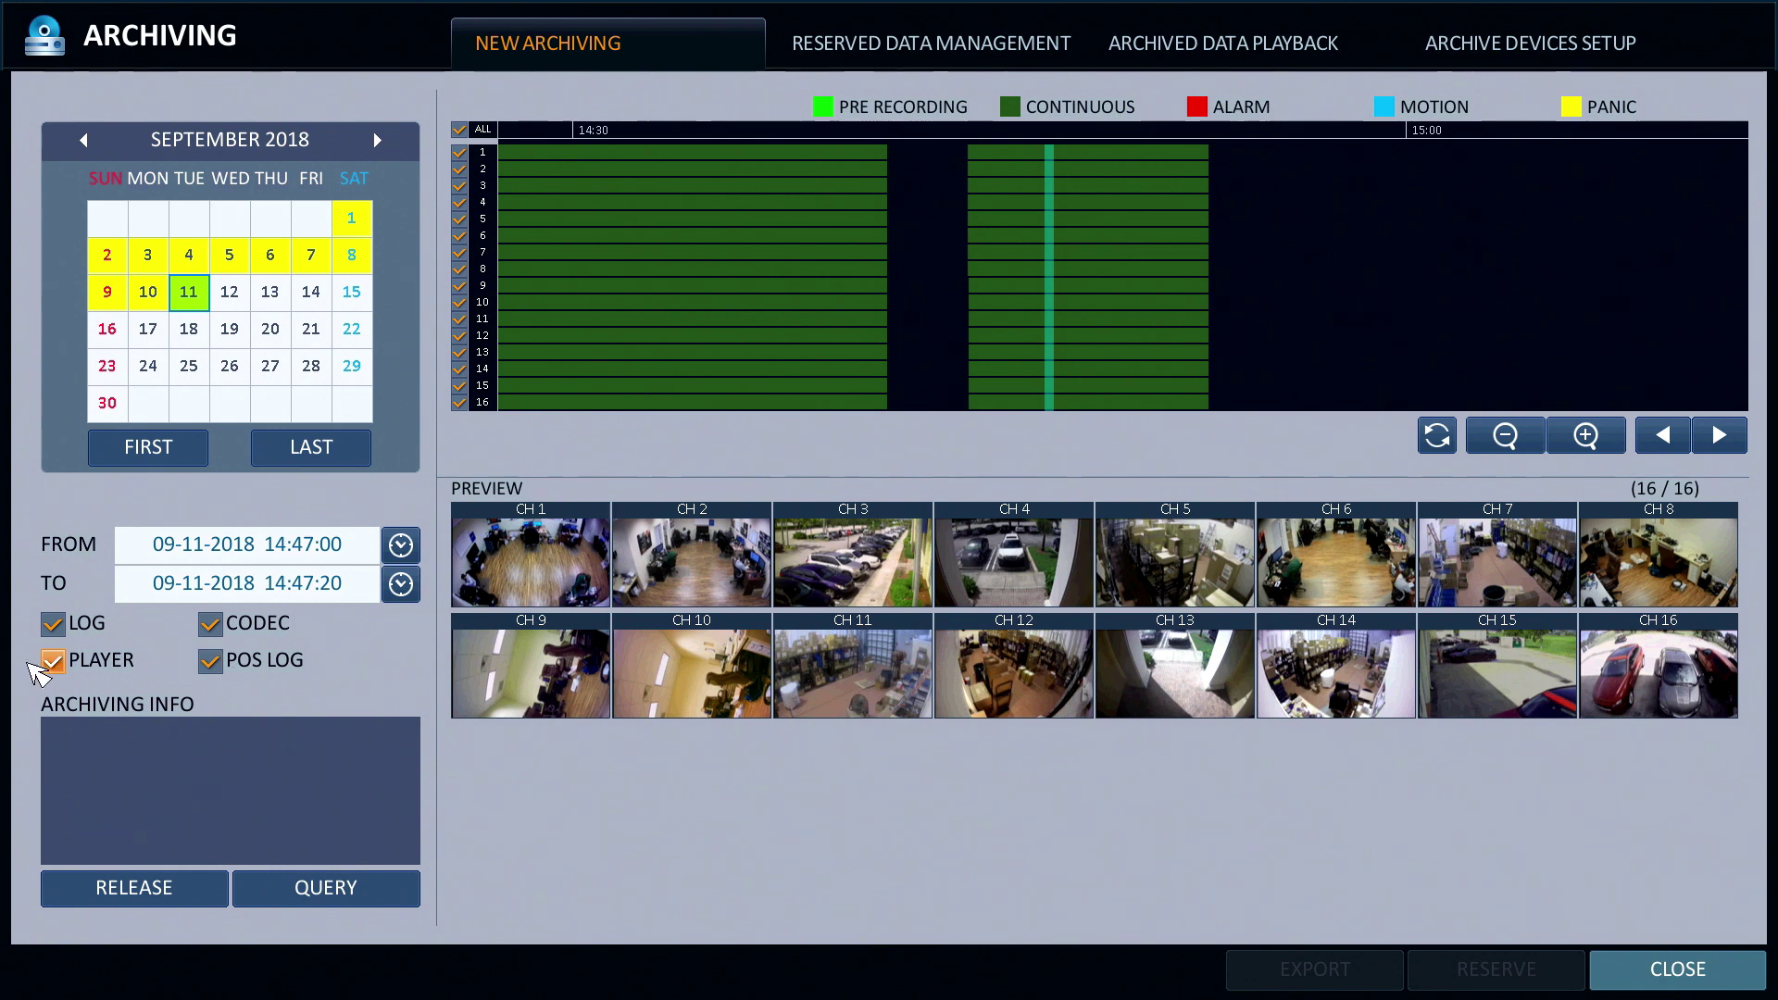
pyautogui.click(320, 891)
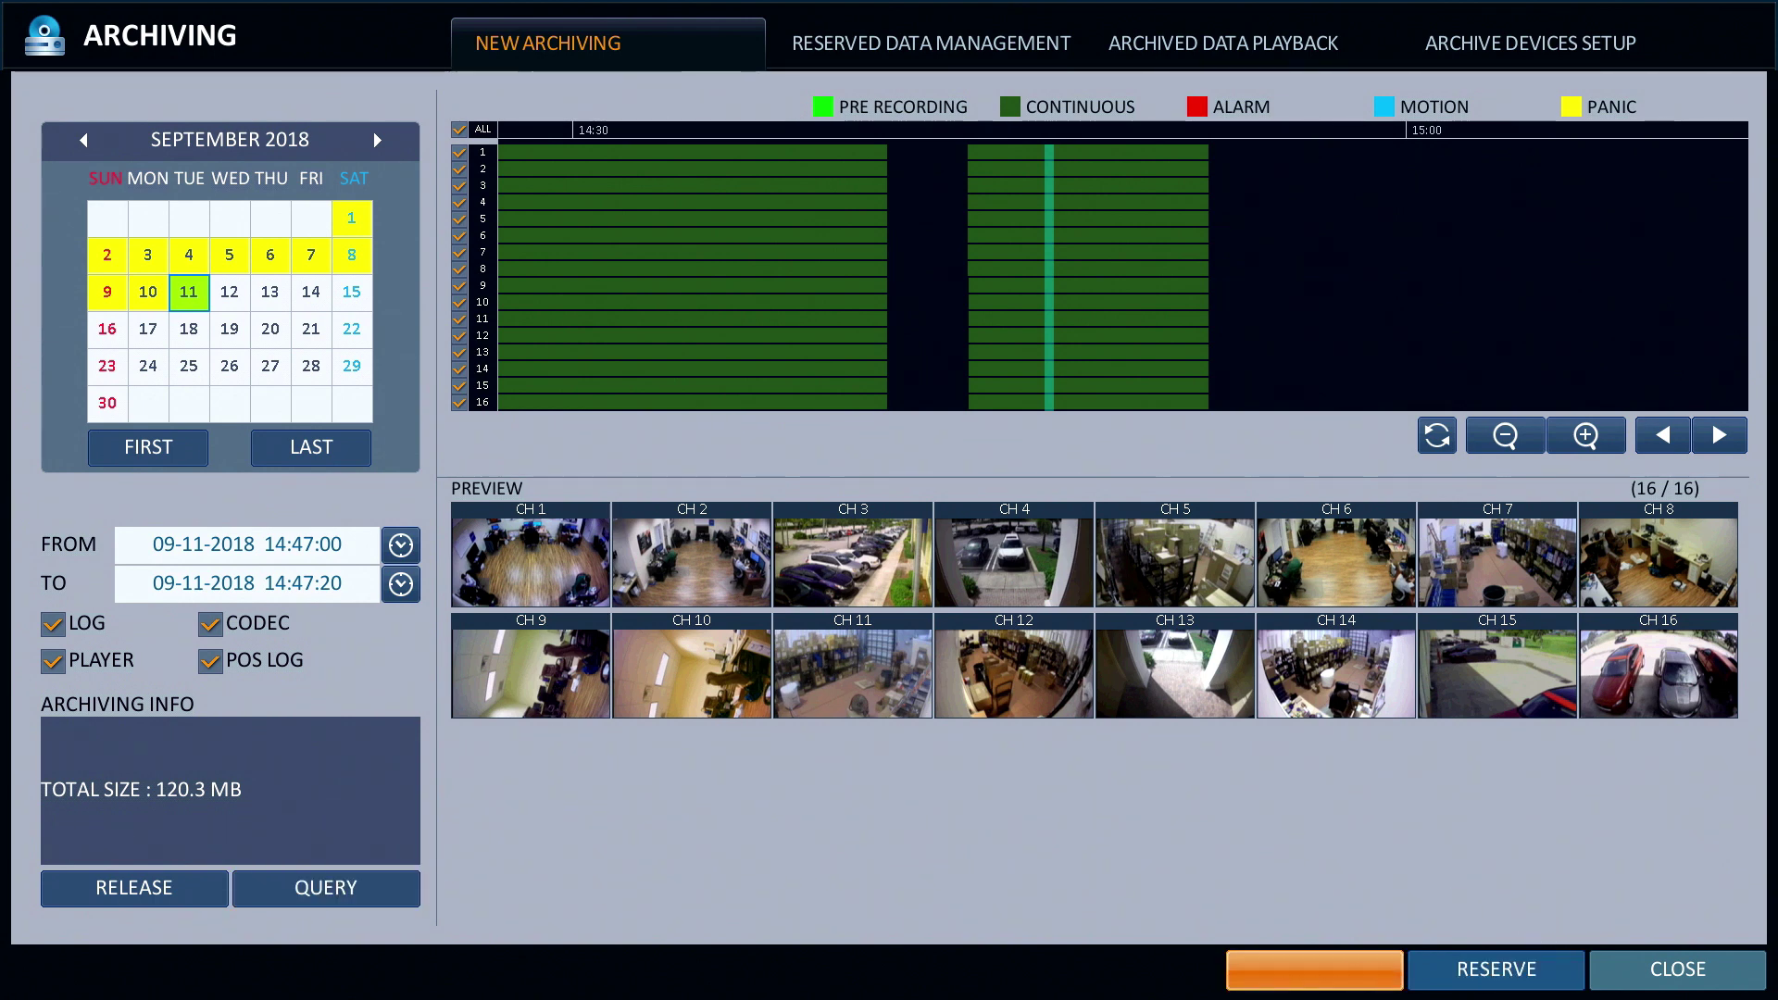
# In the export settings, keep Flash Disk and AVI and enter the tag name 'event'
pyautogui.click(1365, 972)
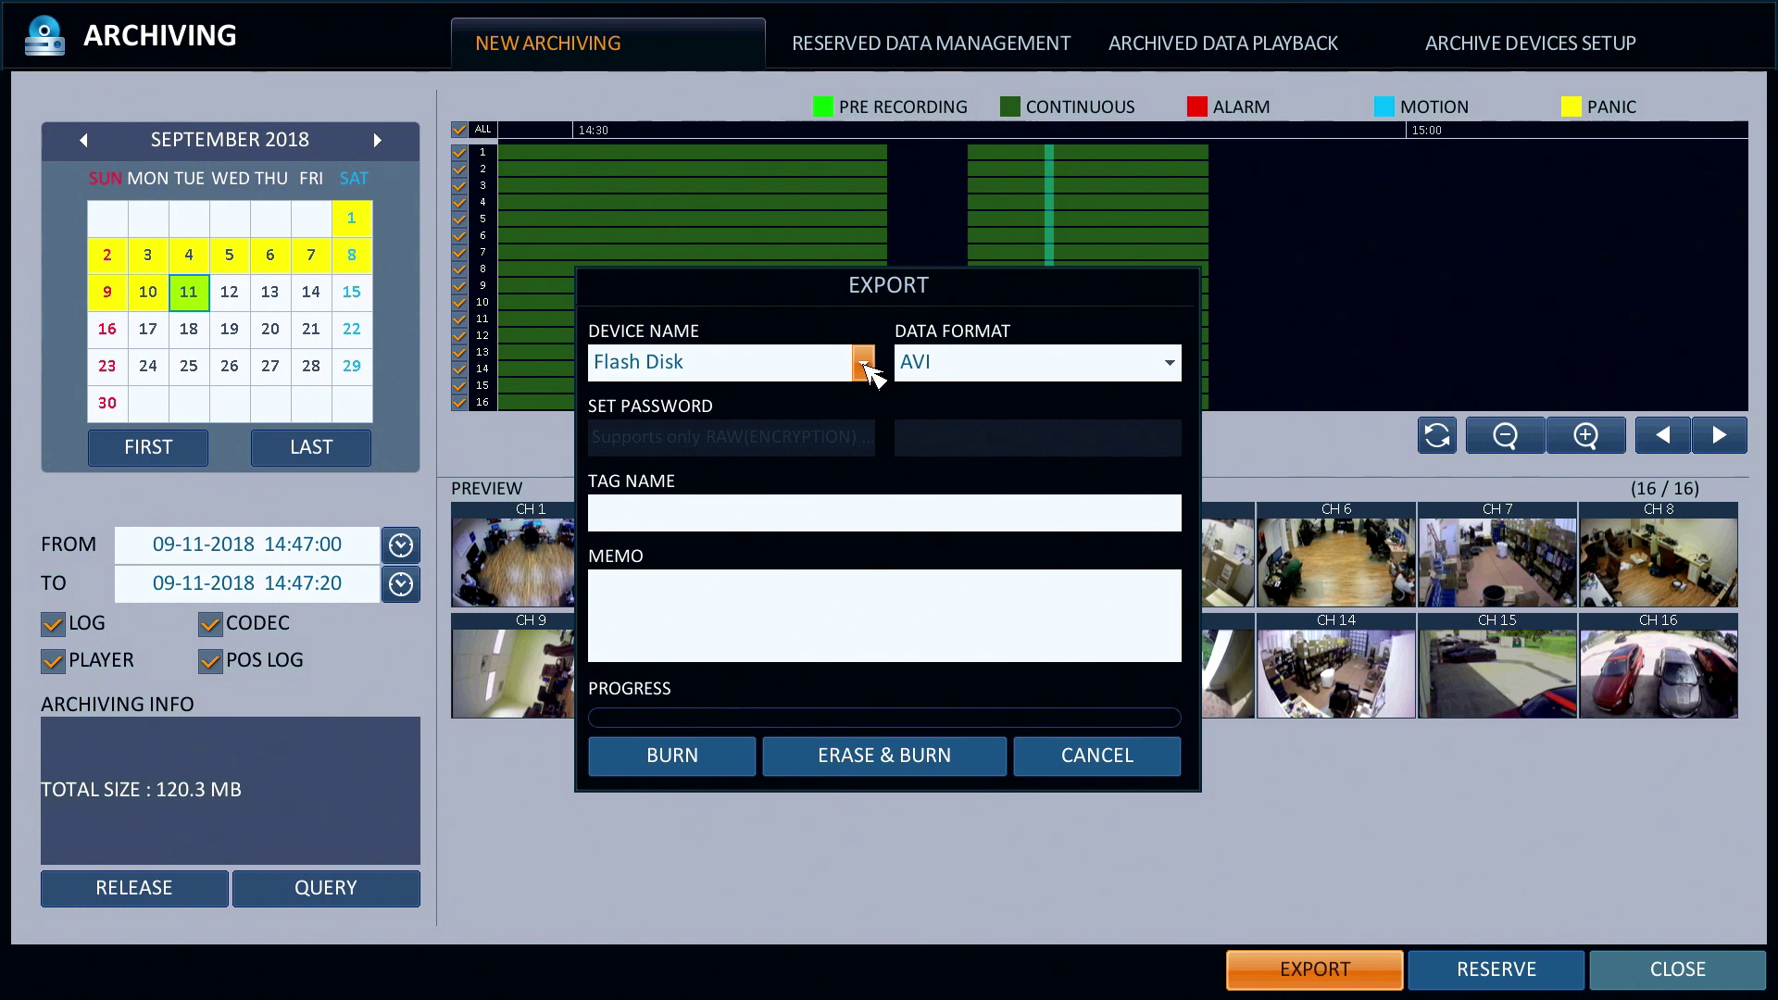
pyautogui.click(701, 522)
pyautogui.click(816, 667)
pyautogui.click(861, 756)
pyautogui.click(816, 667)
pyautogui.click(950, 755)
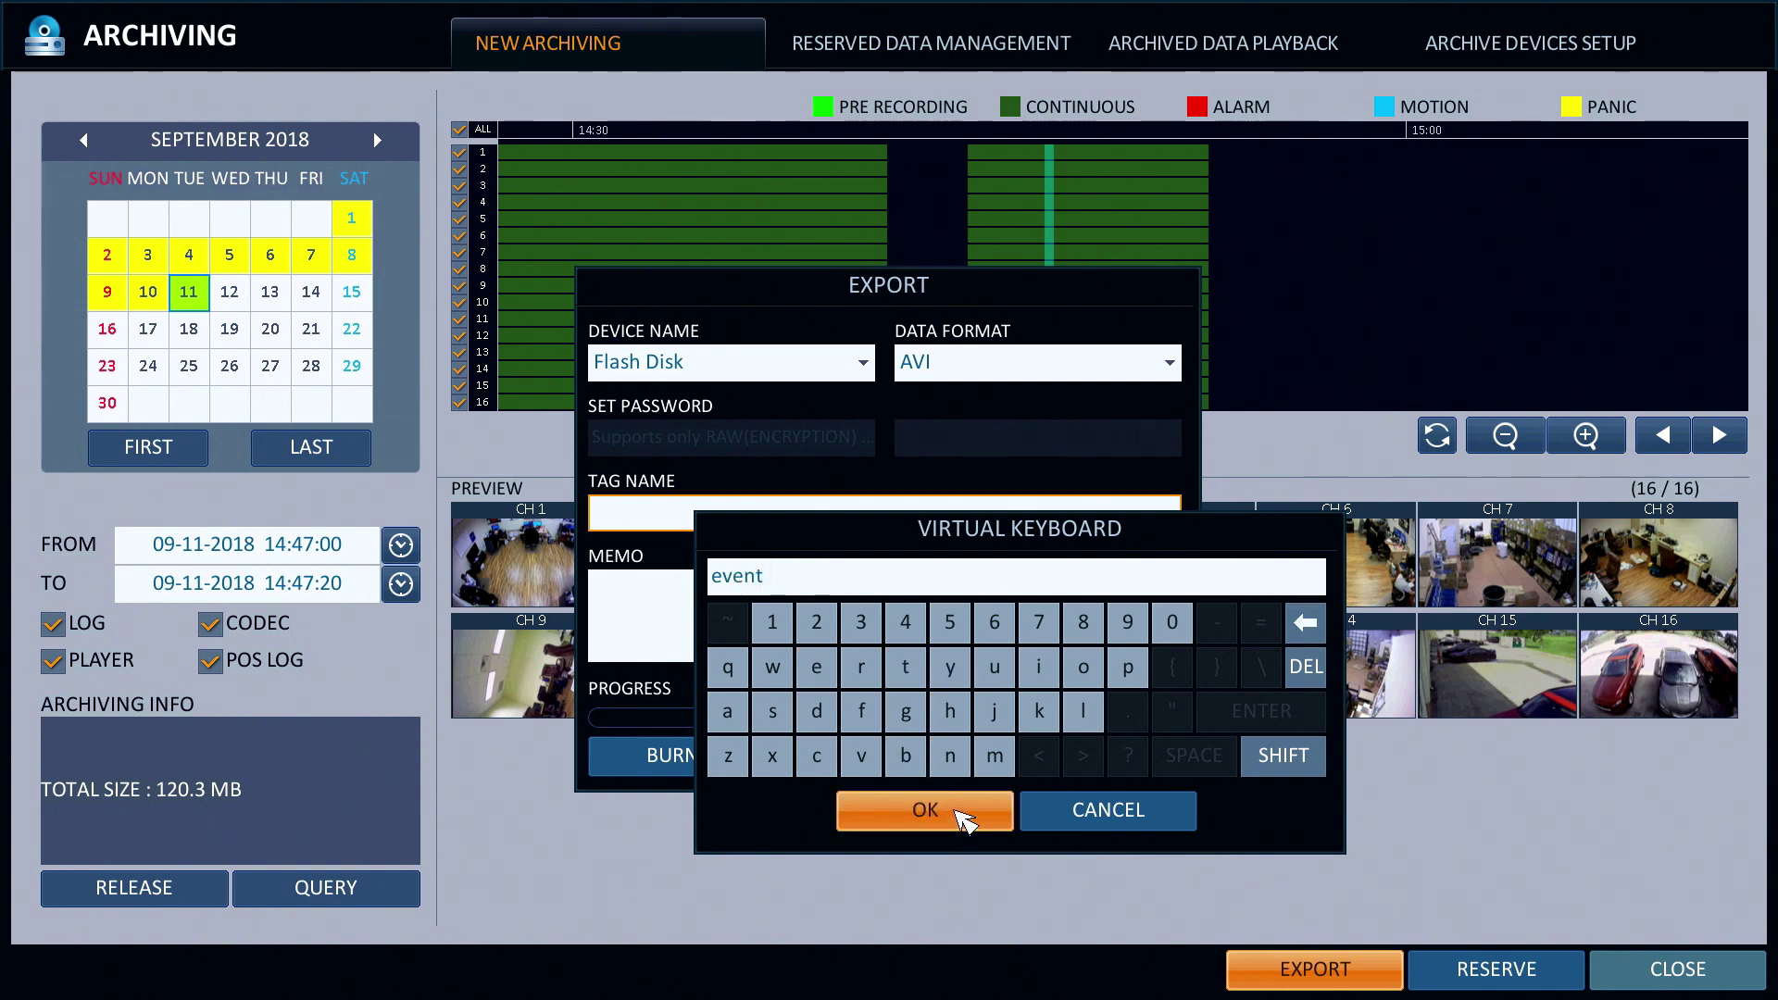
pyautogui.click(963, 820)
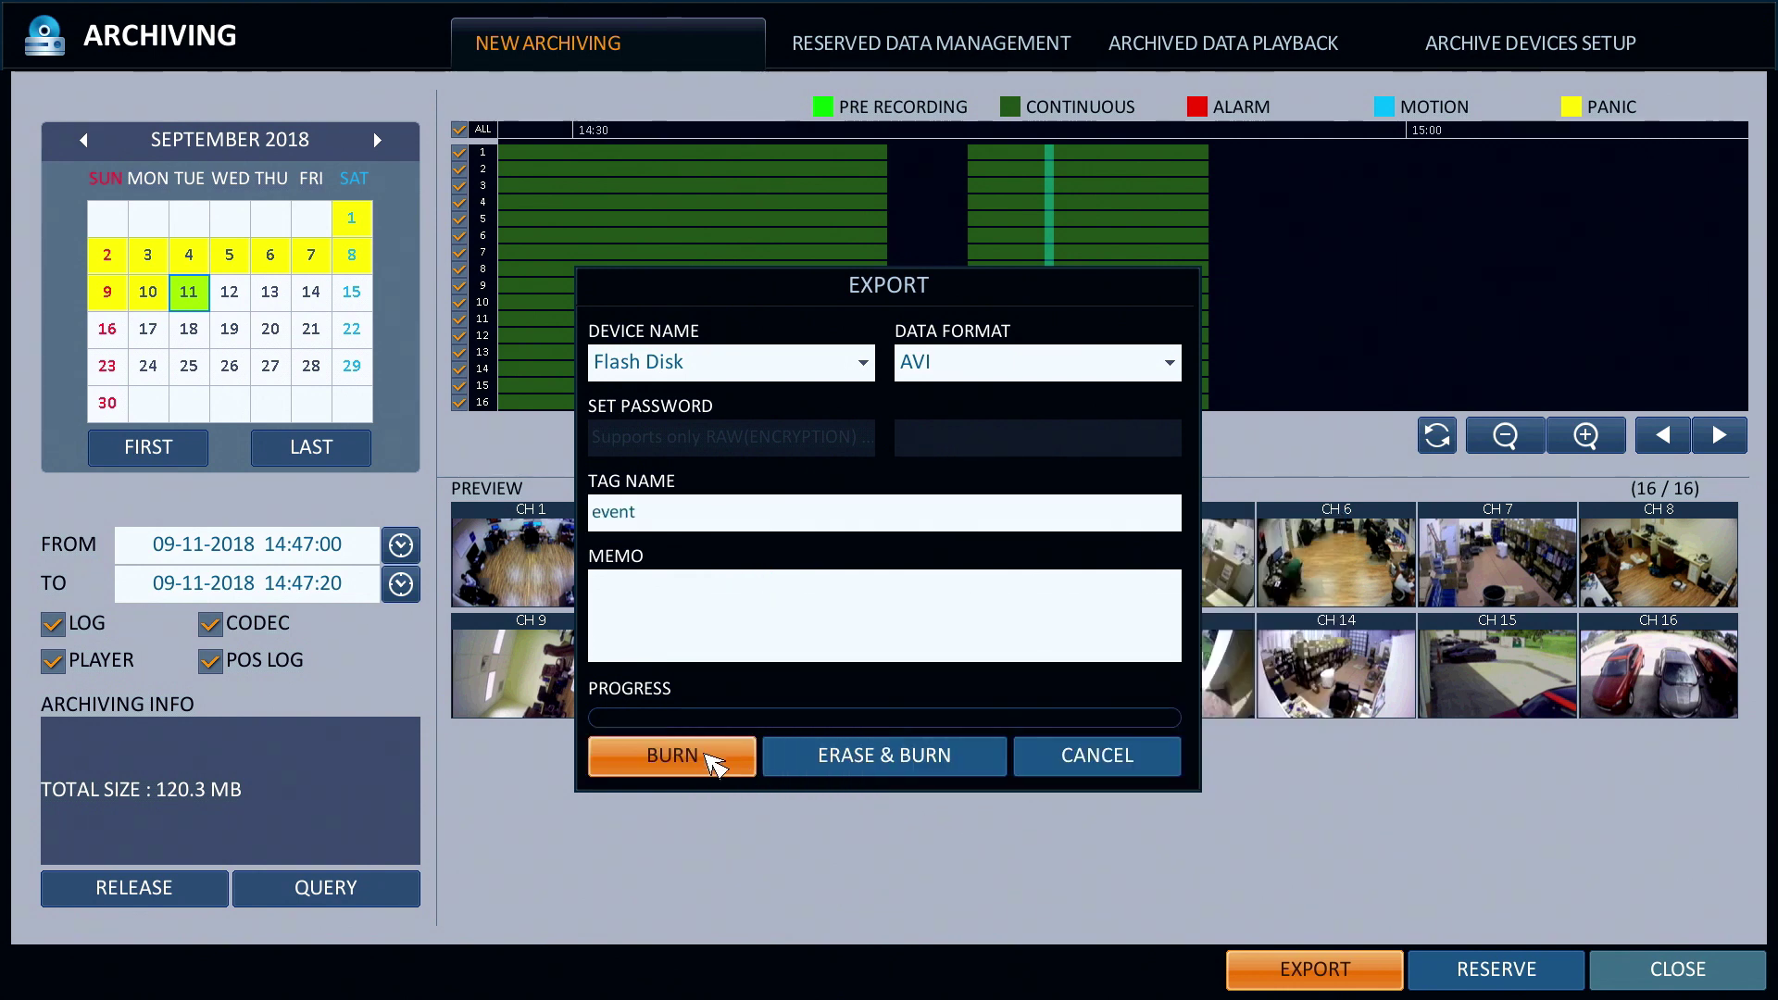
# Burn the clip to the flash disk, acknowledging the warning and the success notice
pyautogui.click(714, 755)
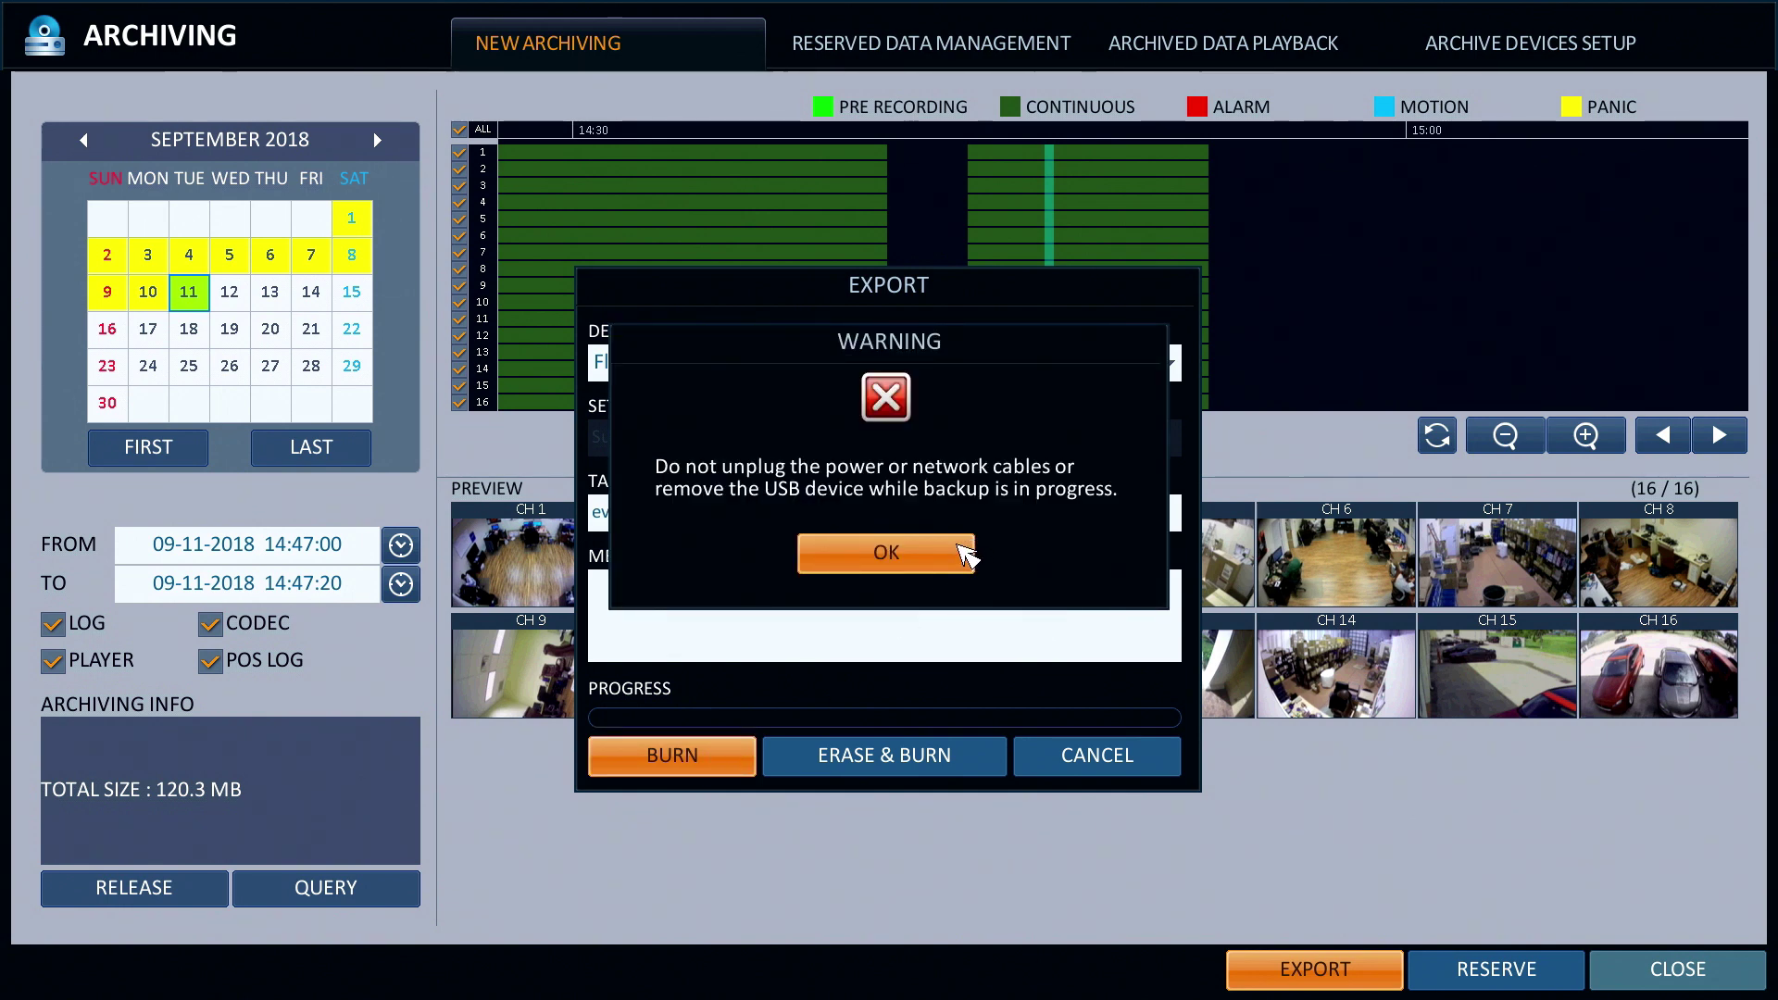
pyautogui.click(963, 553)
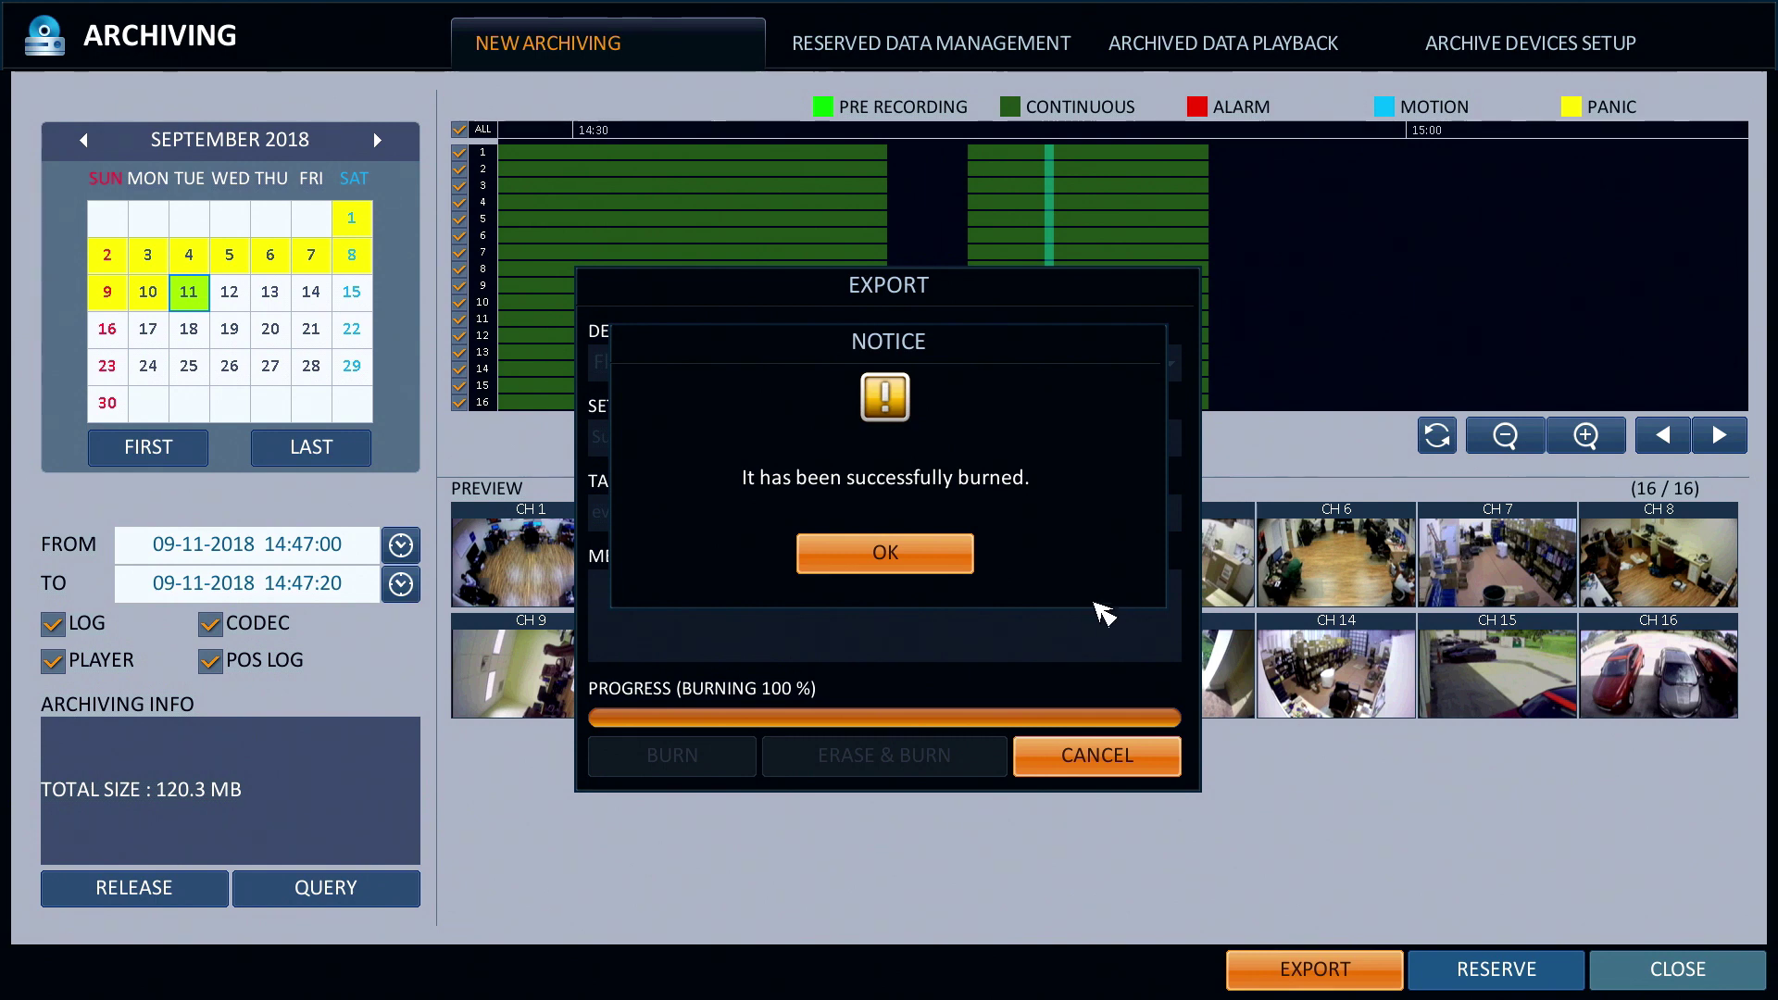
pyautogui.click(900, 559)
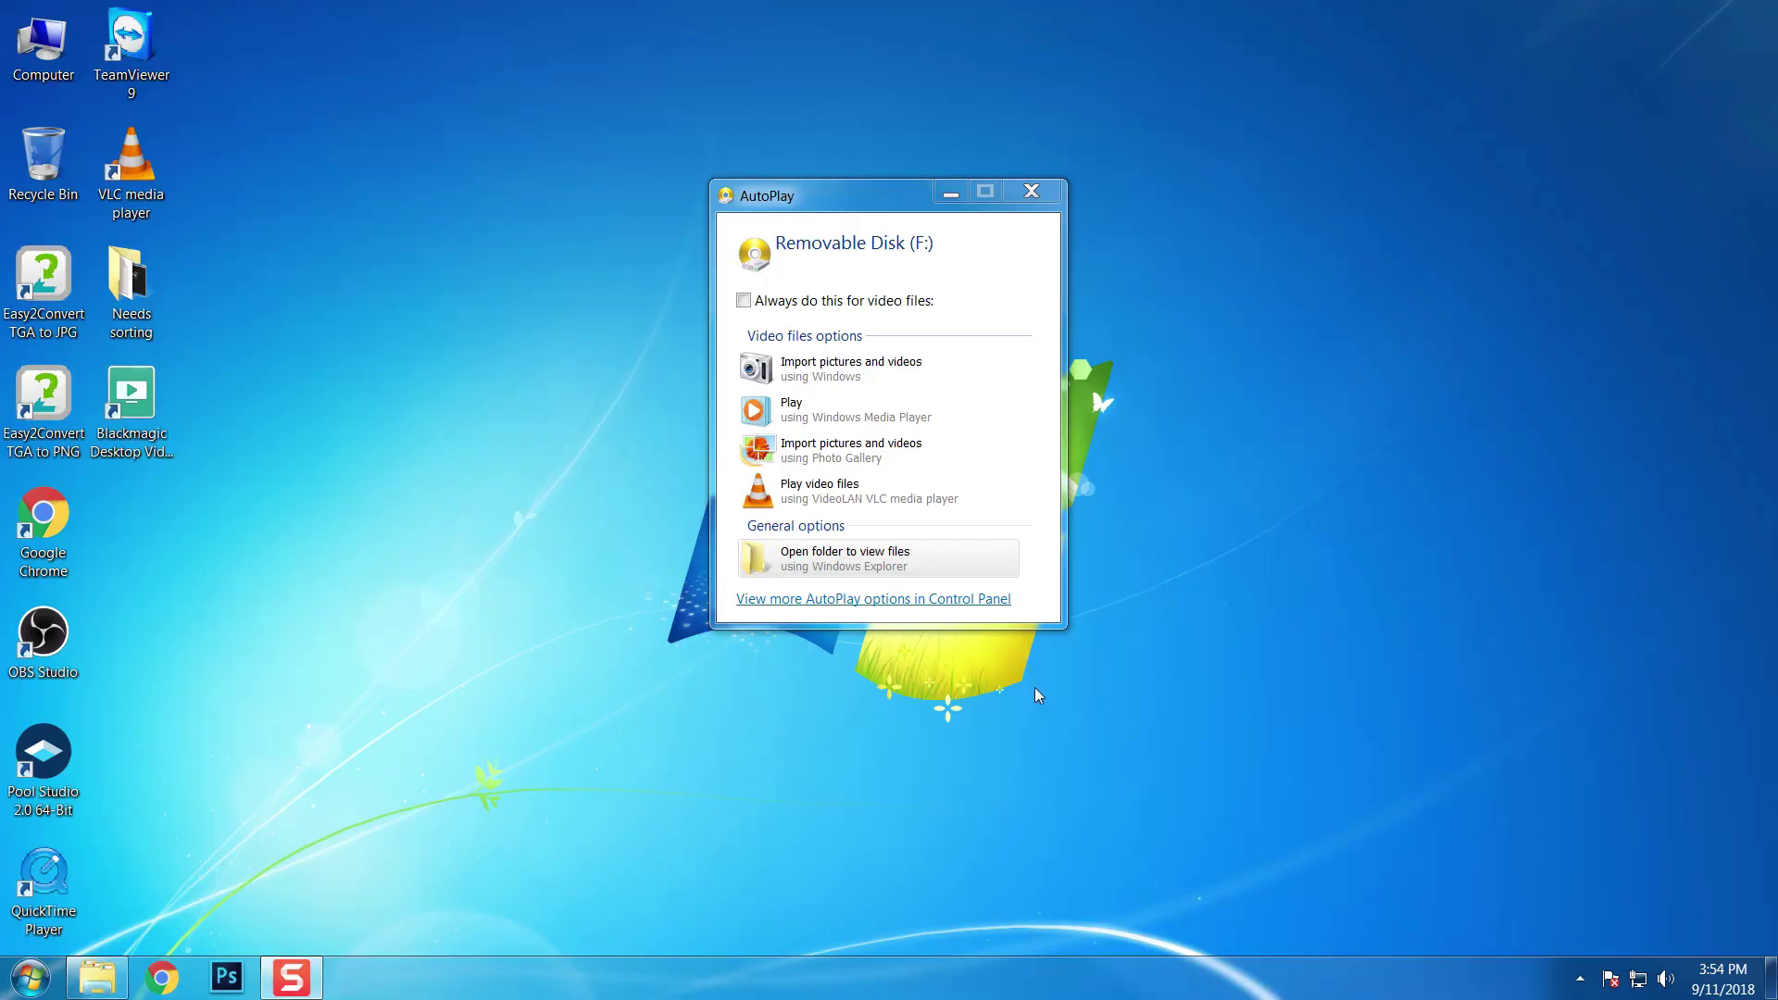
# Choose 'Open folder to view files' for Removable Disk (F:) in AutoPlay
pyautogui.click(850, 563)
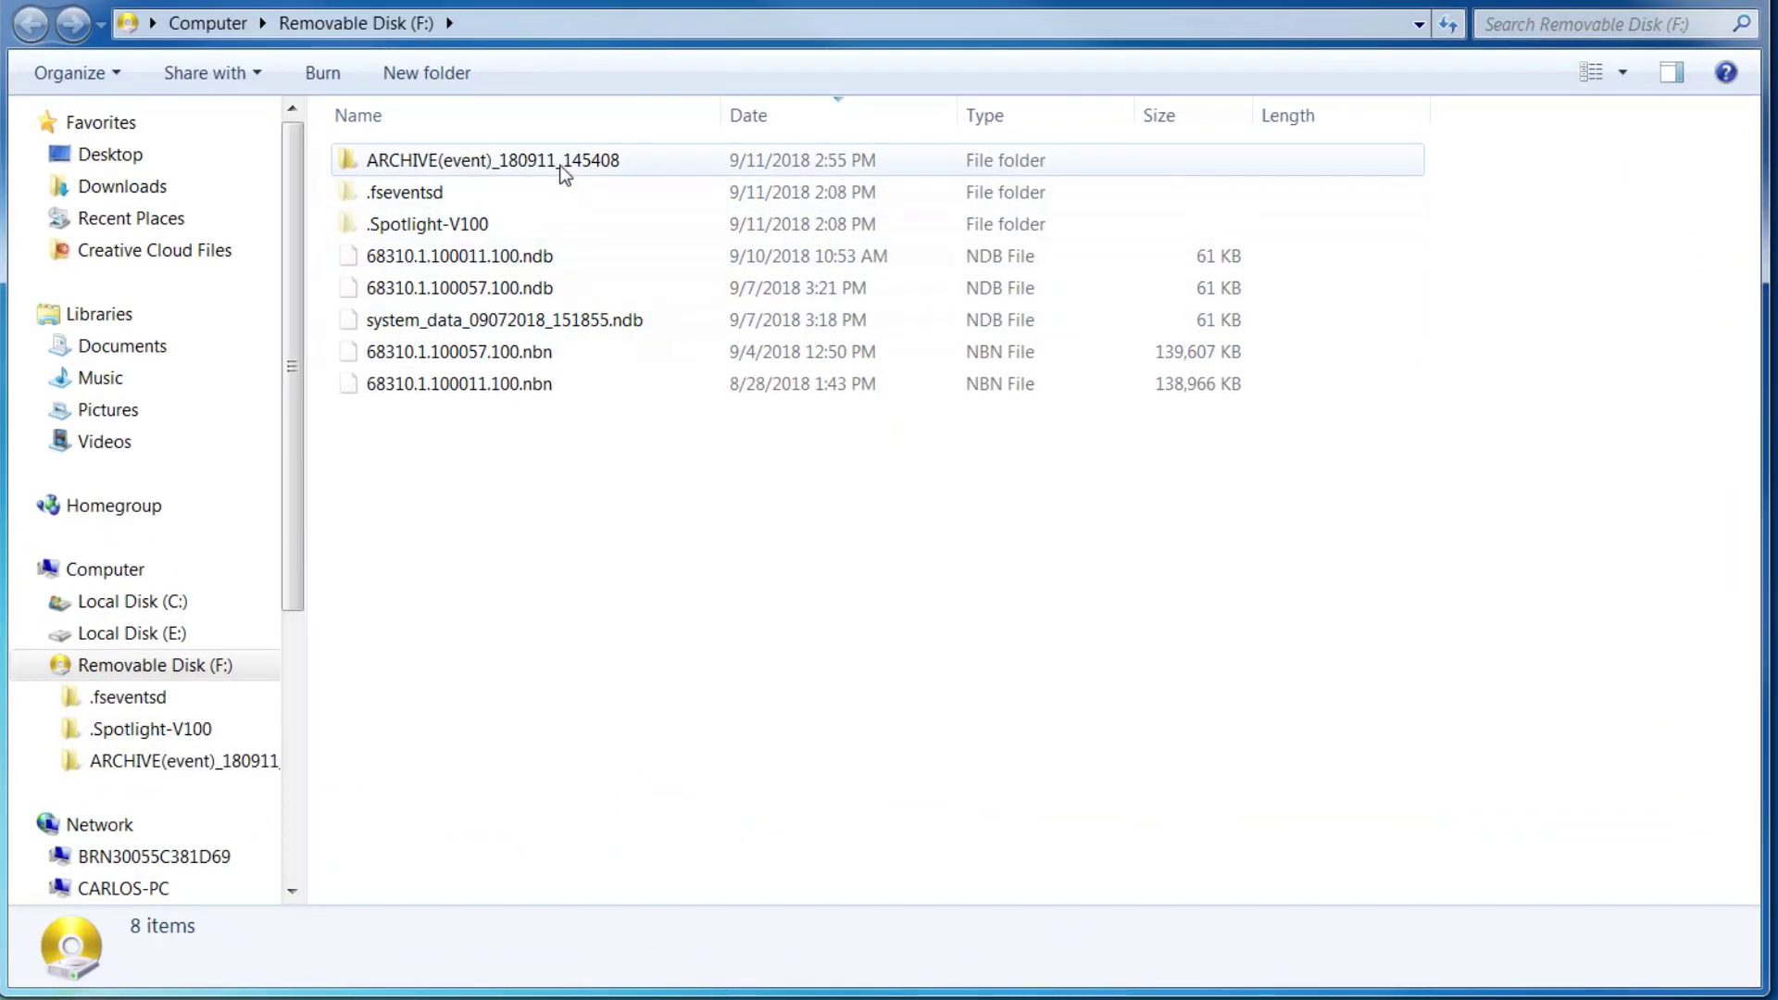
# Install the IMM4 Codec from the archive's PLAYER folder setup.exe, then return to the archive folder
pyautogui.doubleClick(546, 159)
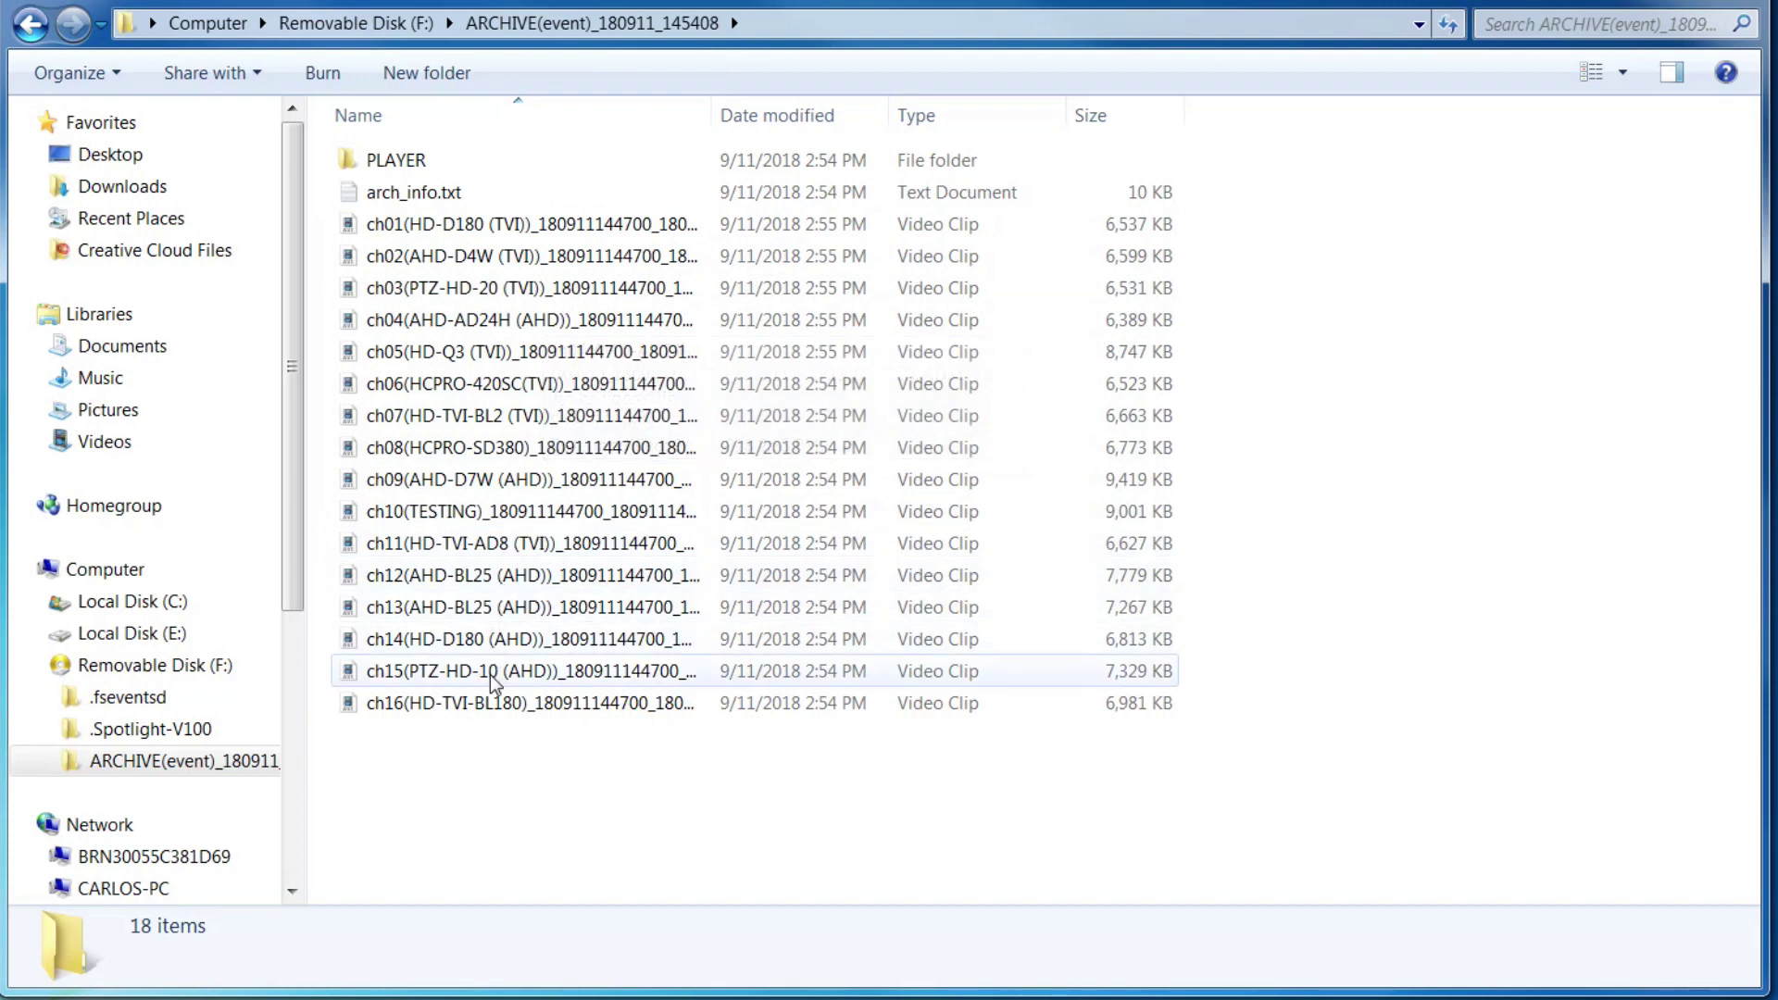
pyautogui.doubleClick(396, 161)
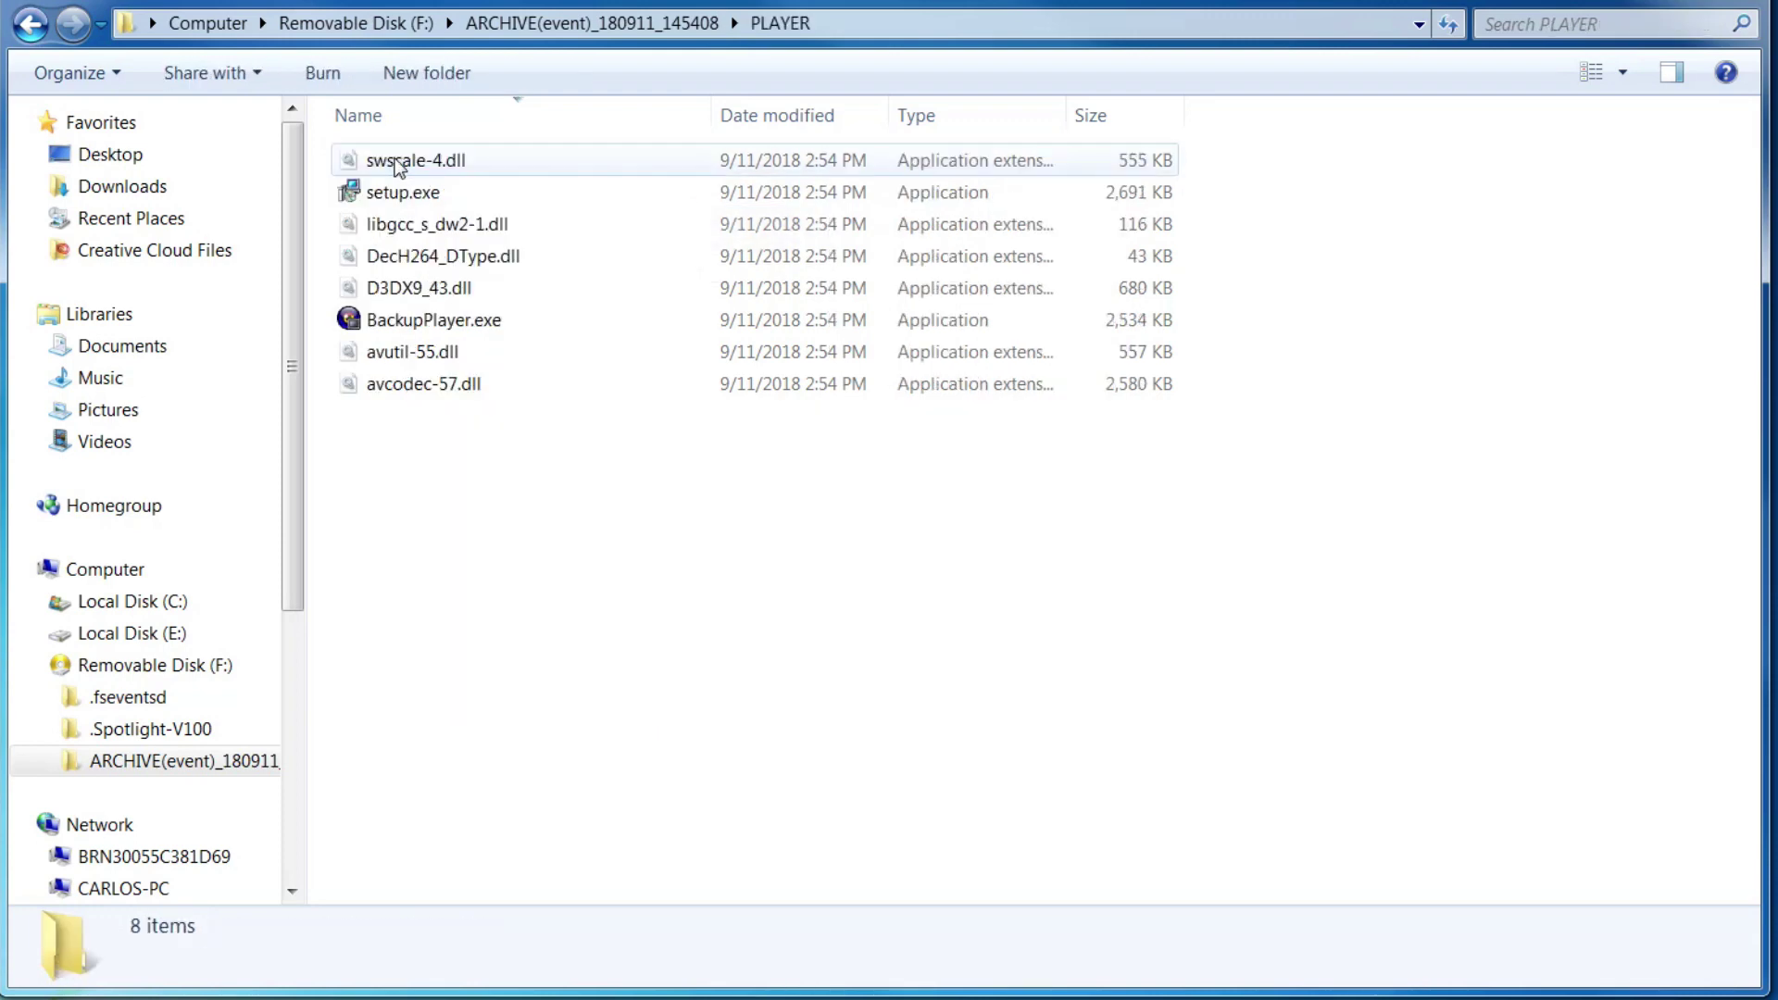
pyautogui.doubleClick(433, 197)
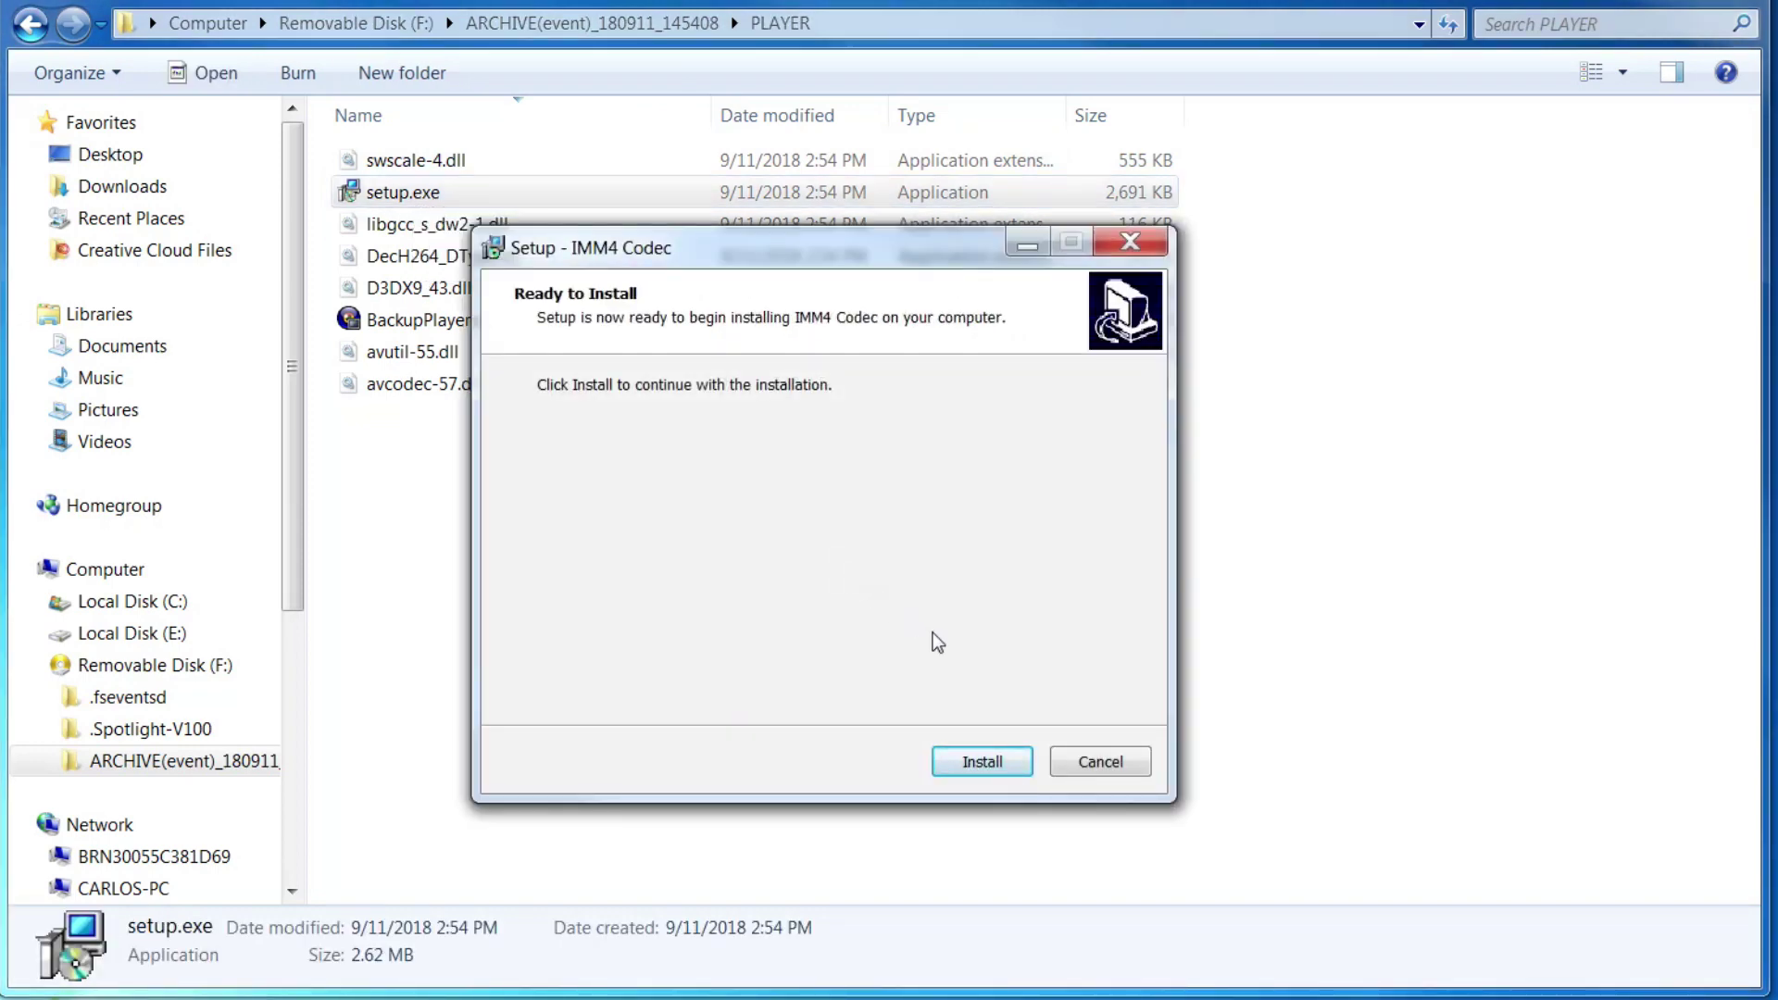
pyautogui.click(1013, 763)
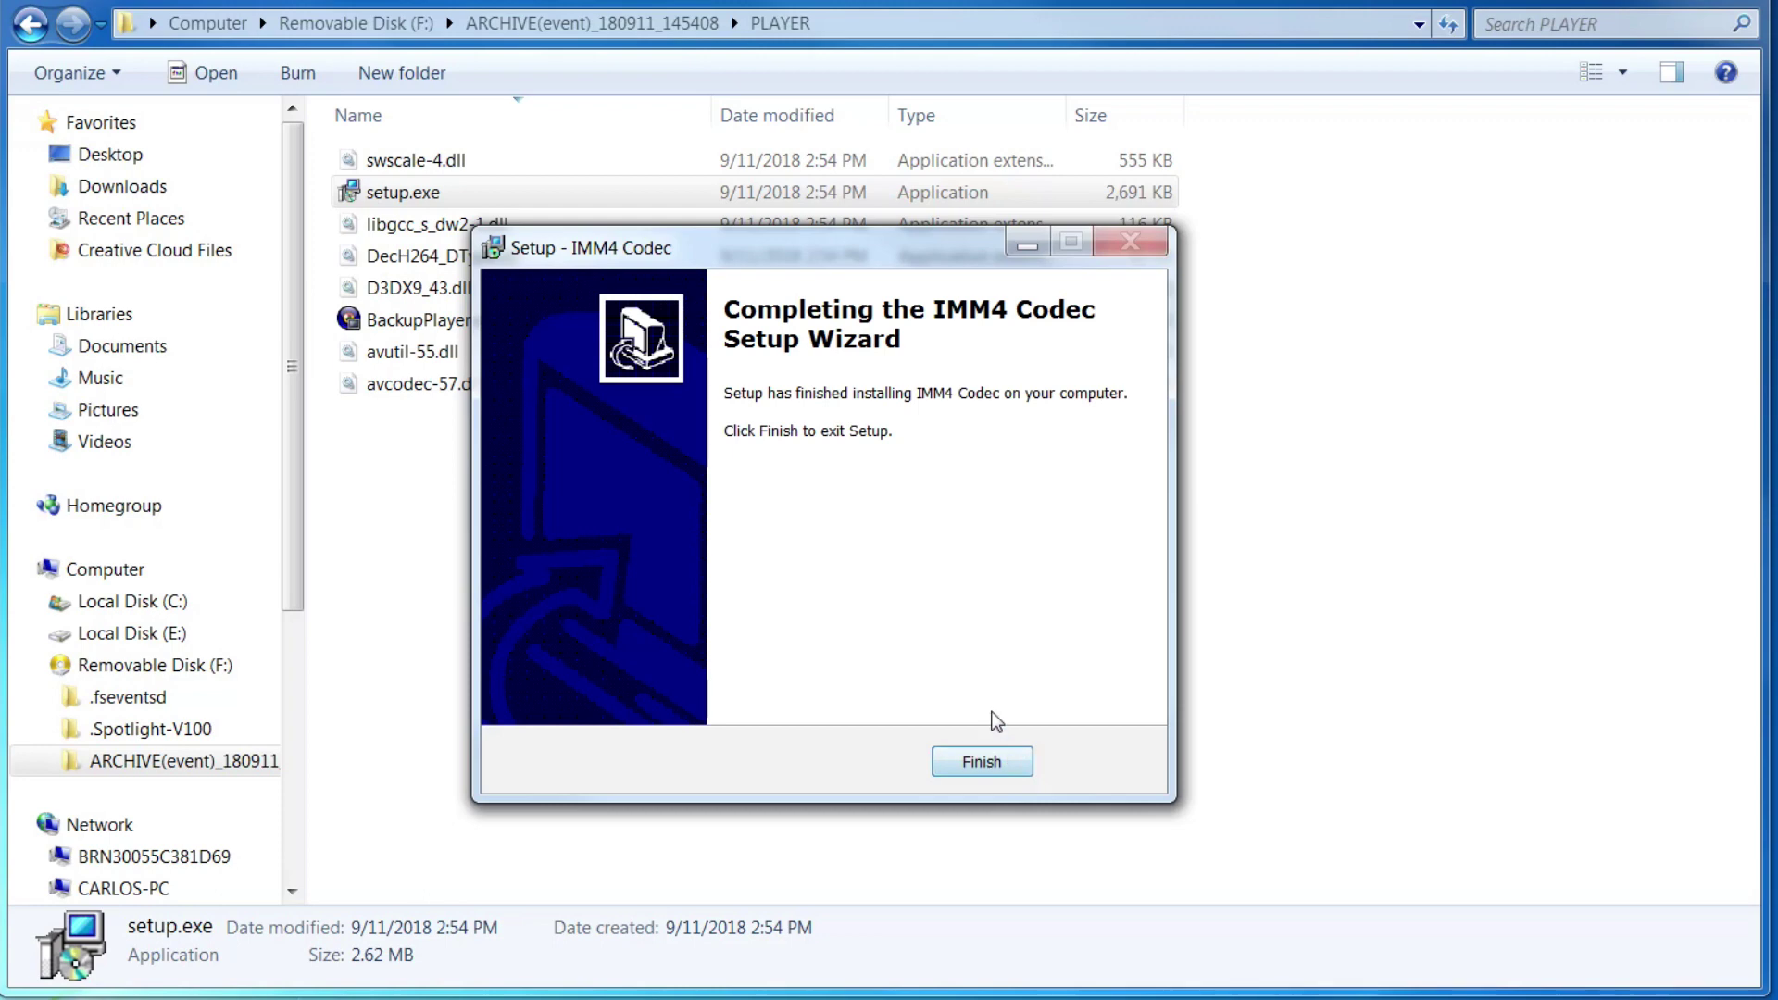
pyautogui.click(983, 762)
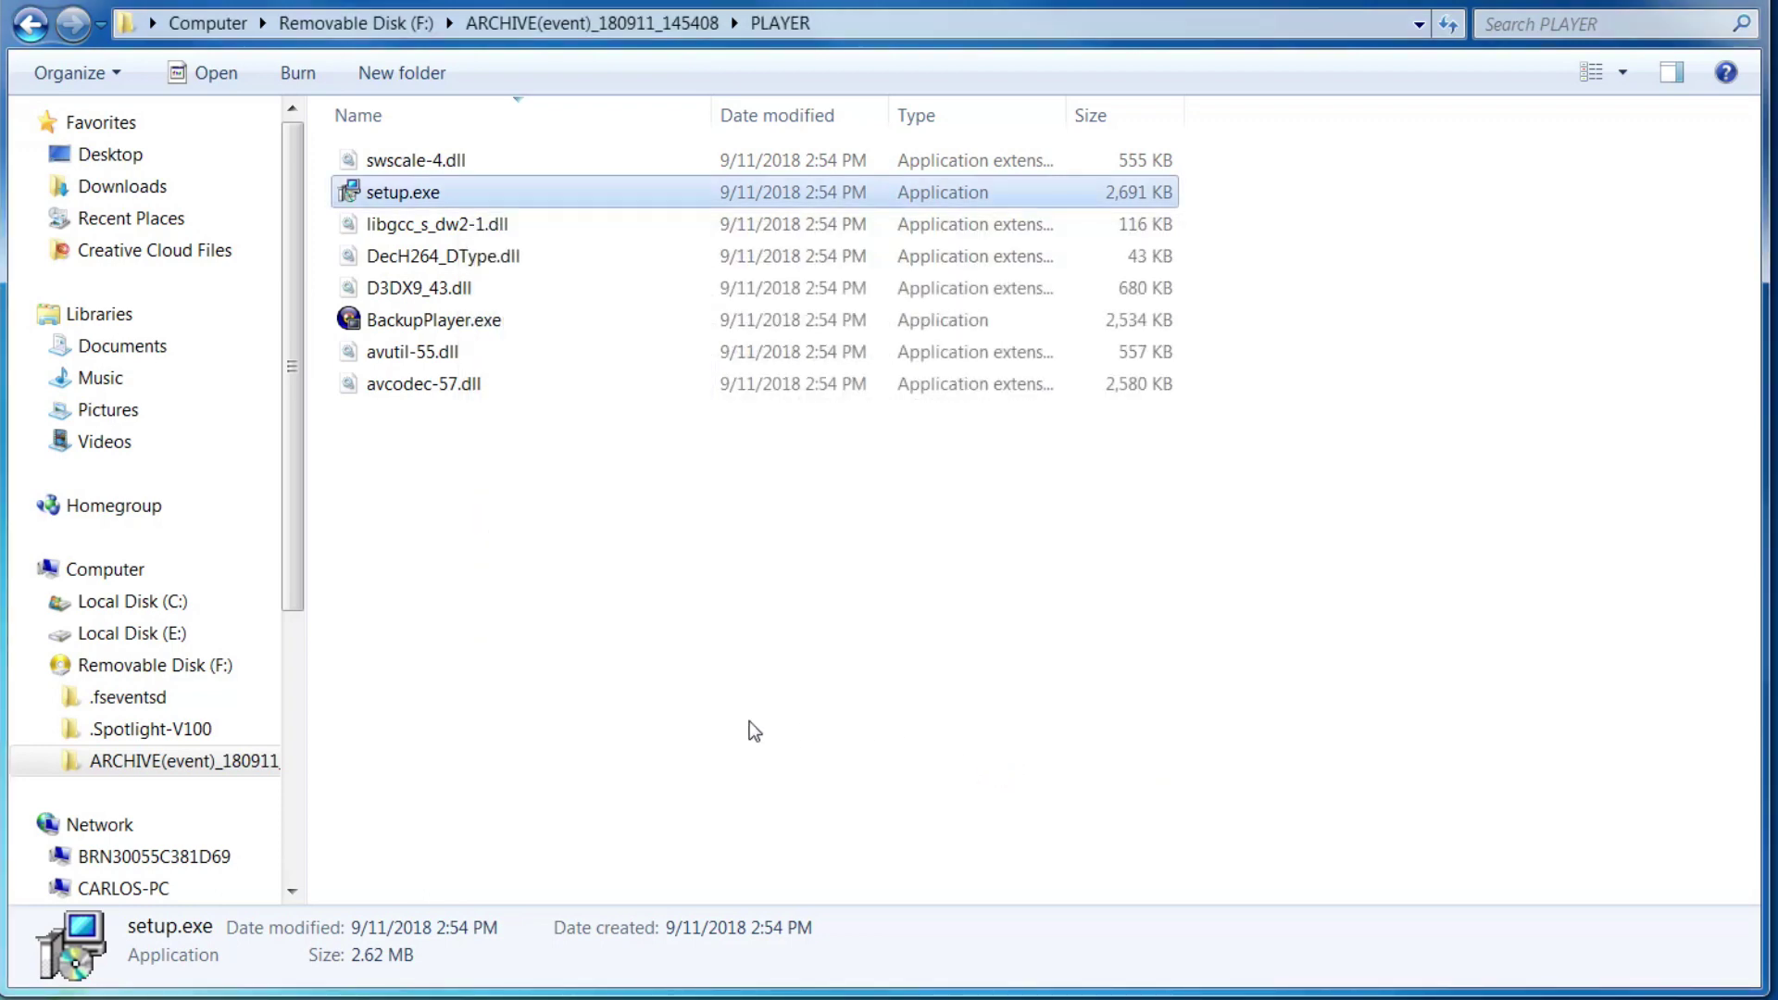
pyautogui.click(147, 766)
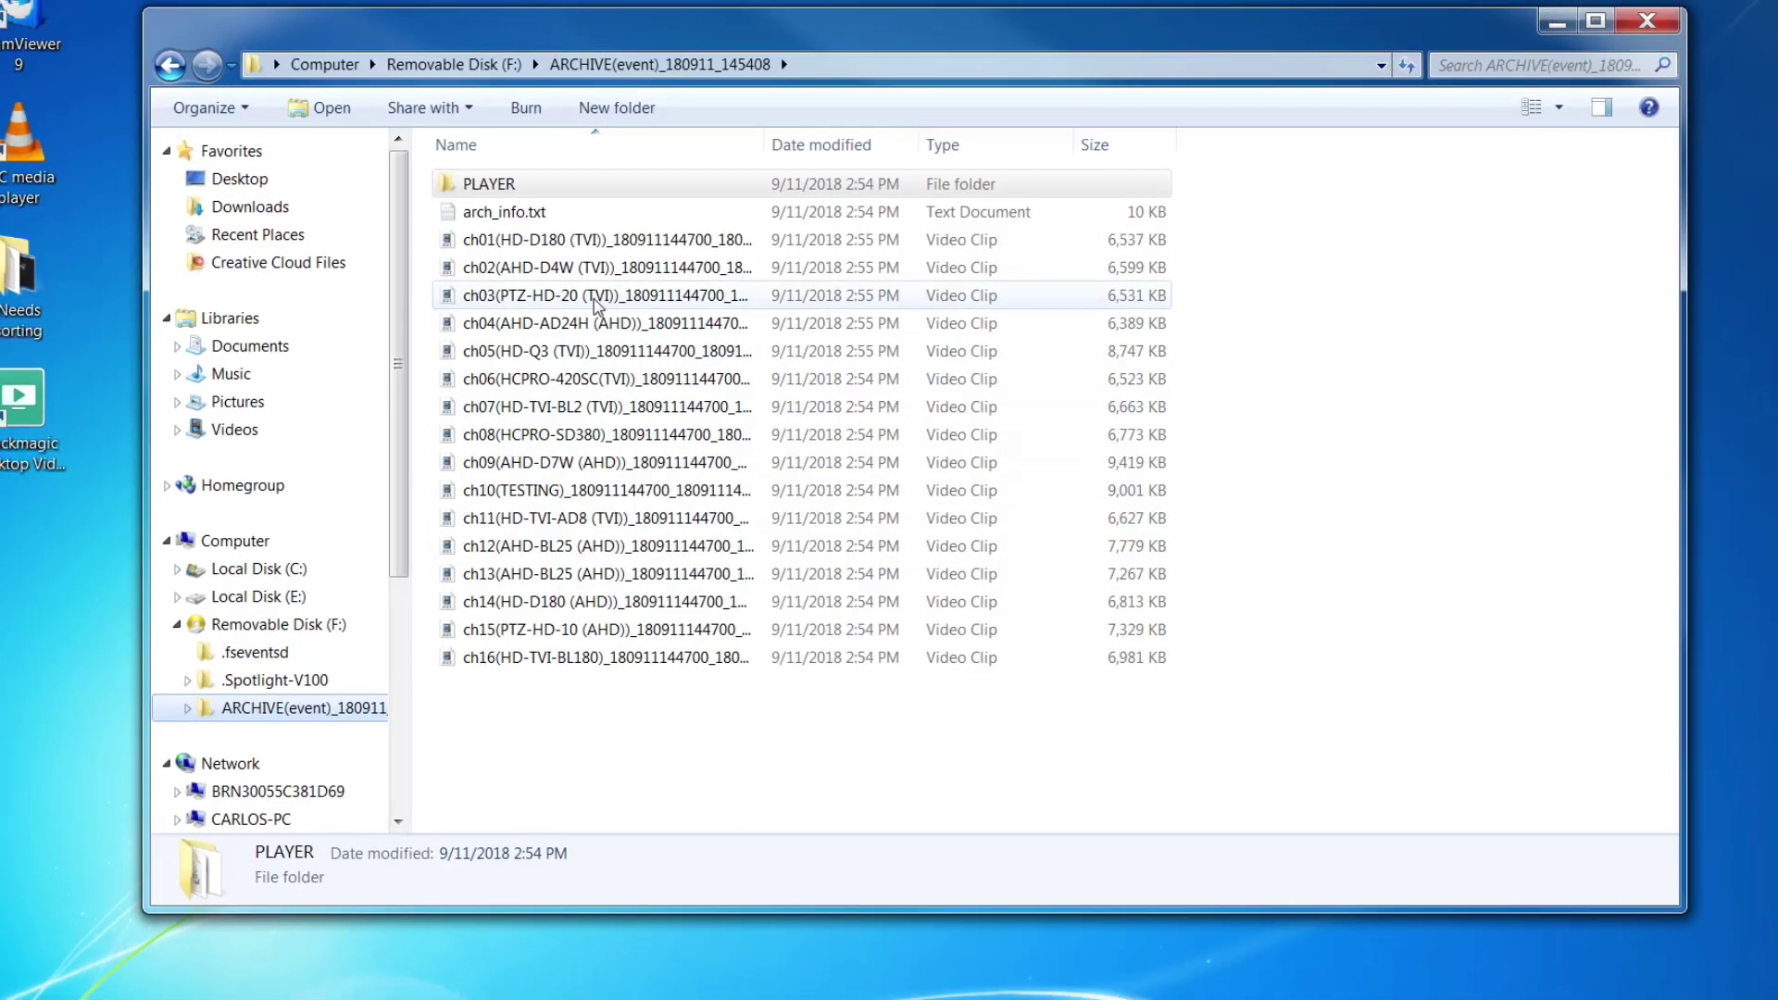
# Play and close the ch01 through ch04 clips in Windows Media Player, then open the PLAYER folder
pyautogui.doubleClick(598, 239)
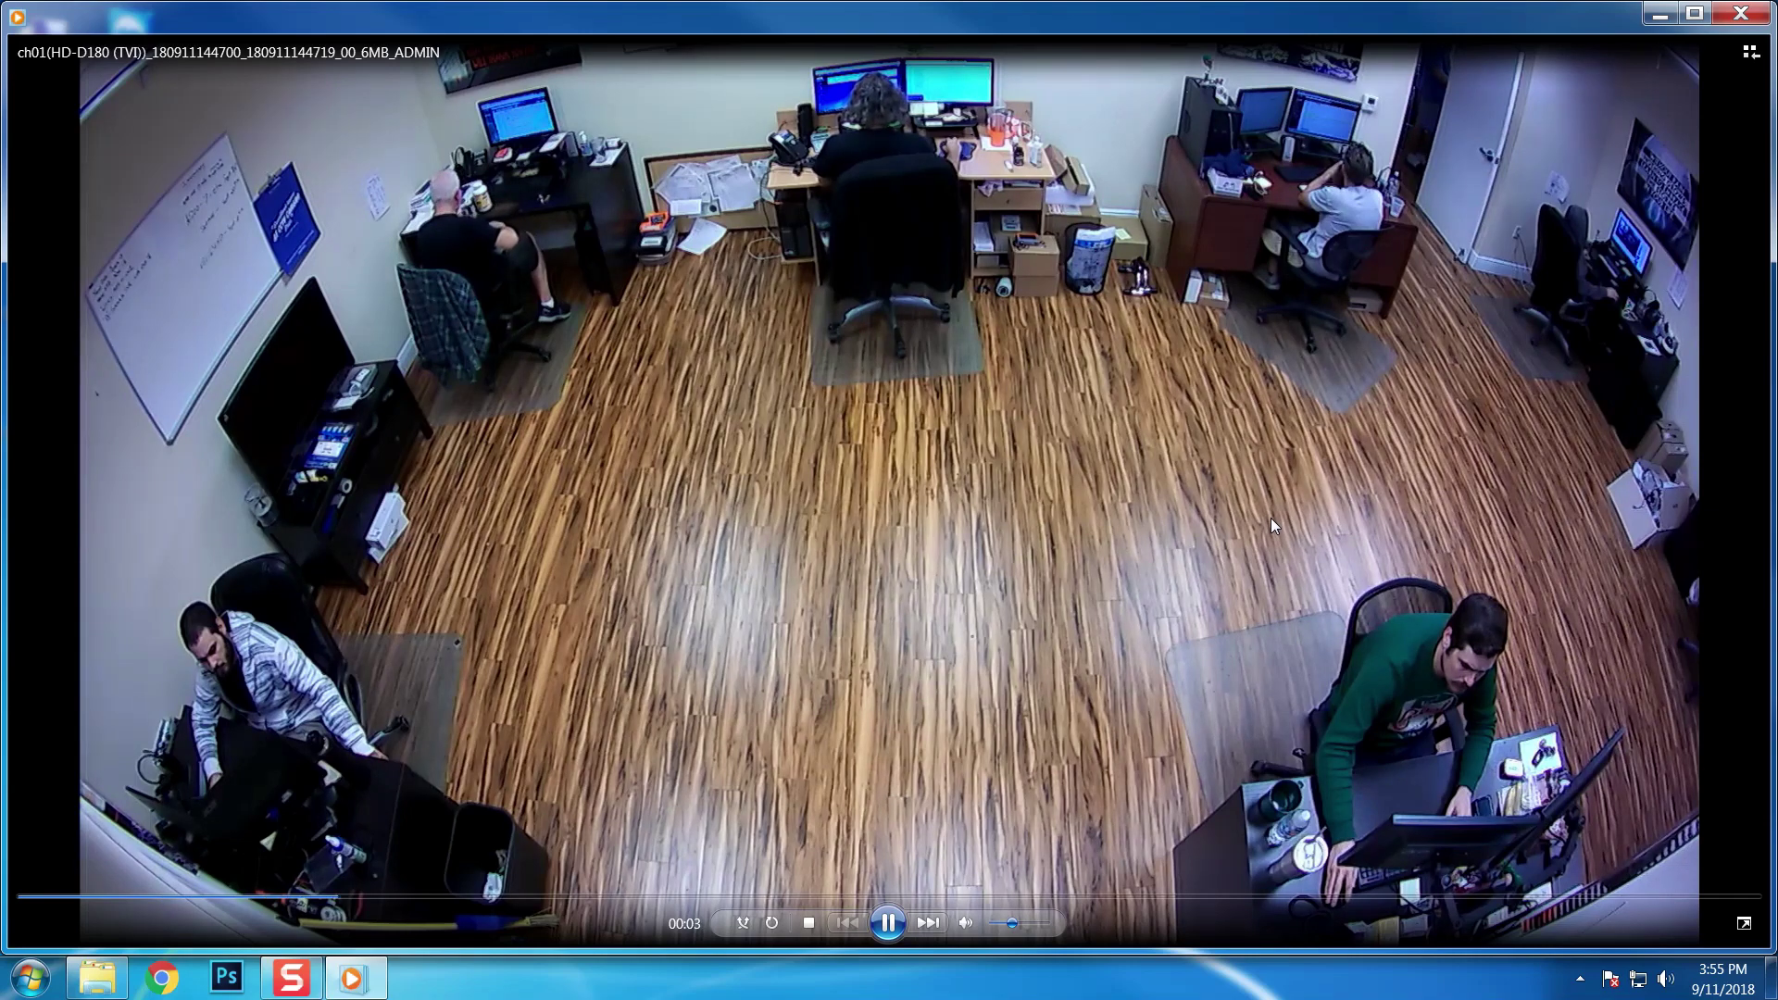
pyautogui.click(1741, 13)
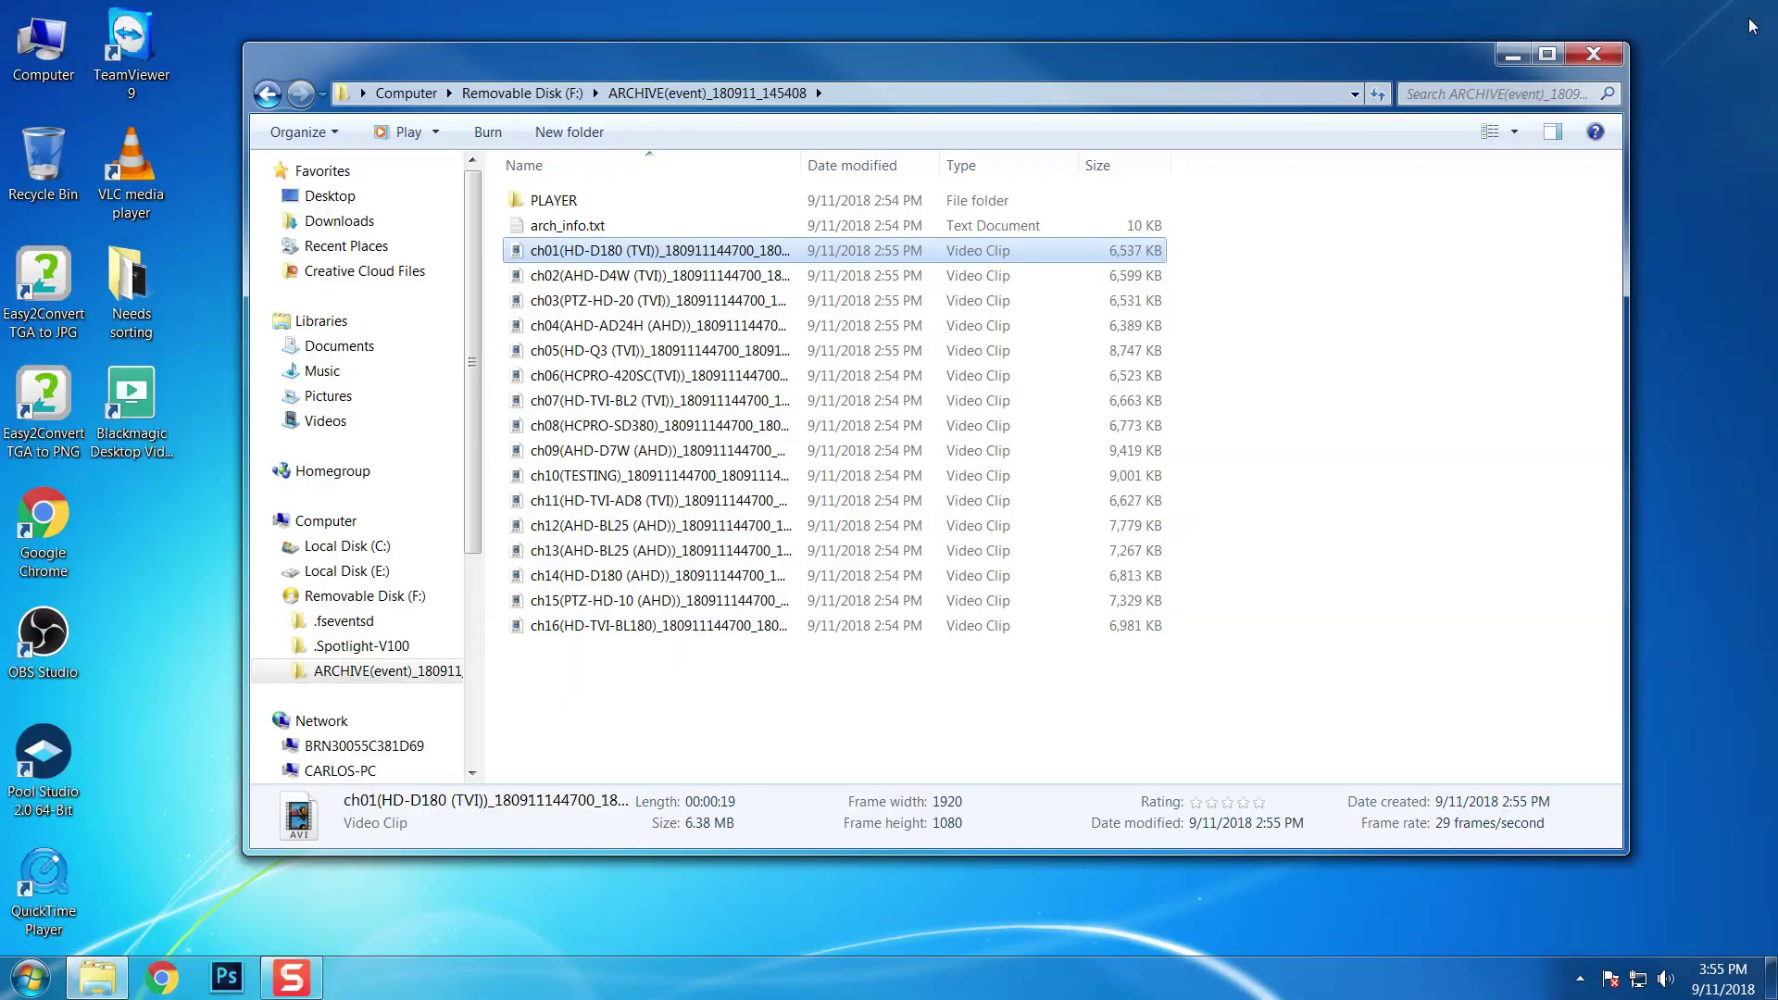
pyautogui.doubleClick(726, 276)
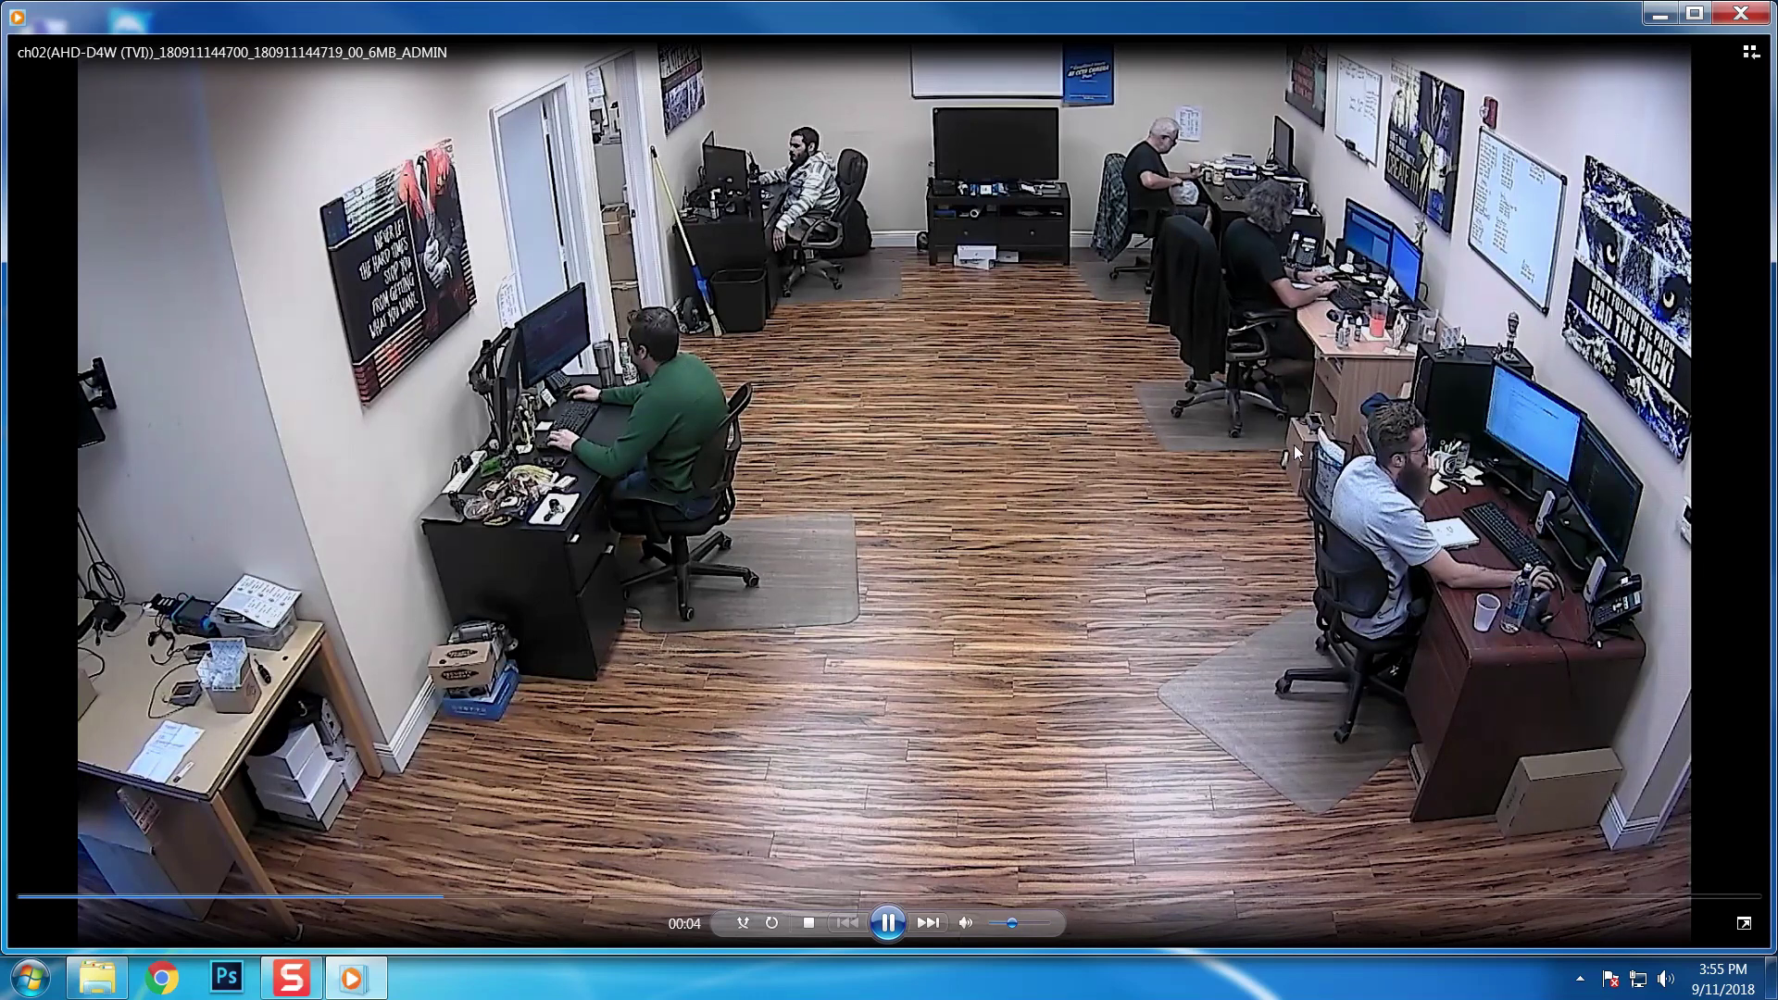
pyautogui.click(1742, 15)
pyautogui.doubleClick(700, 300)
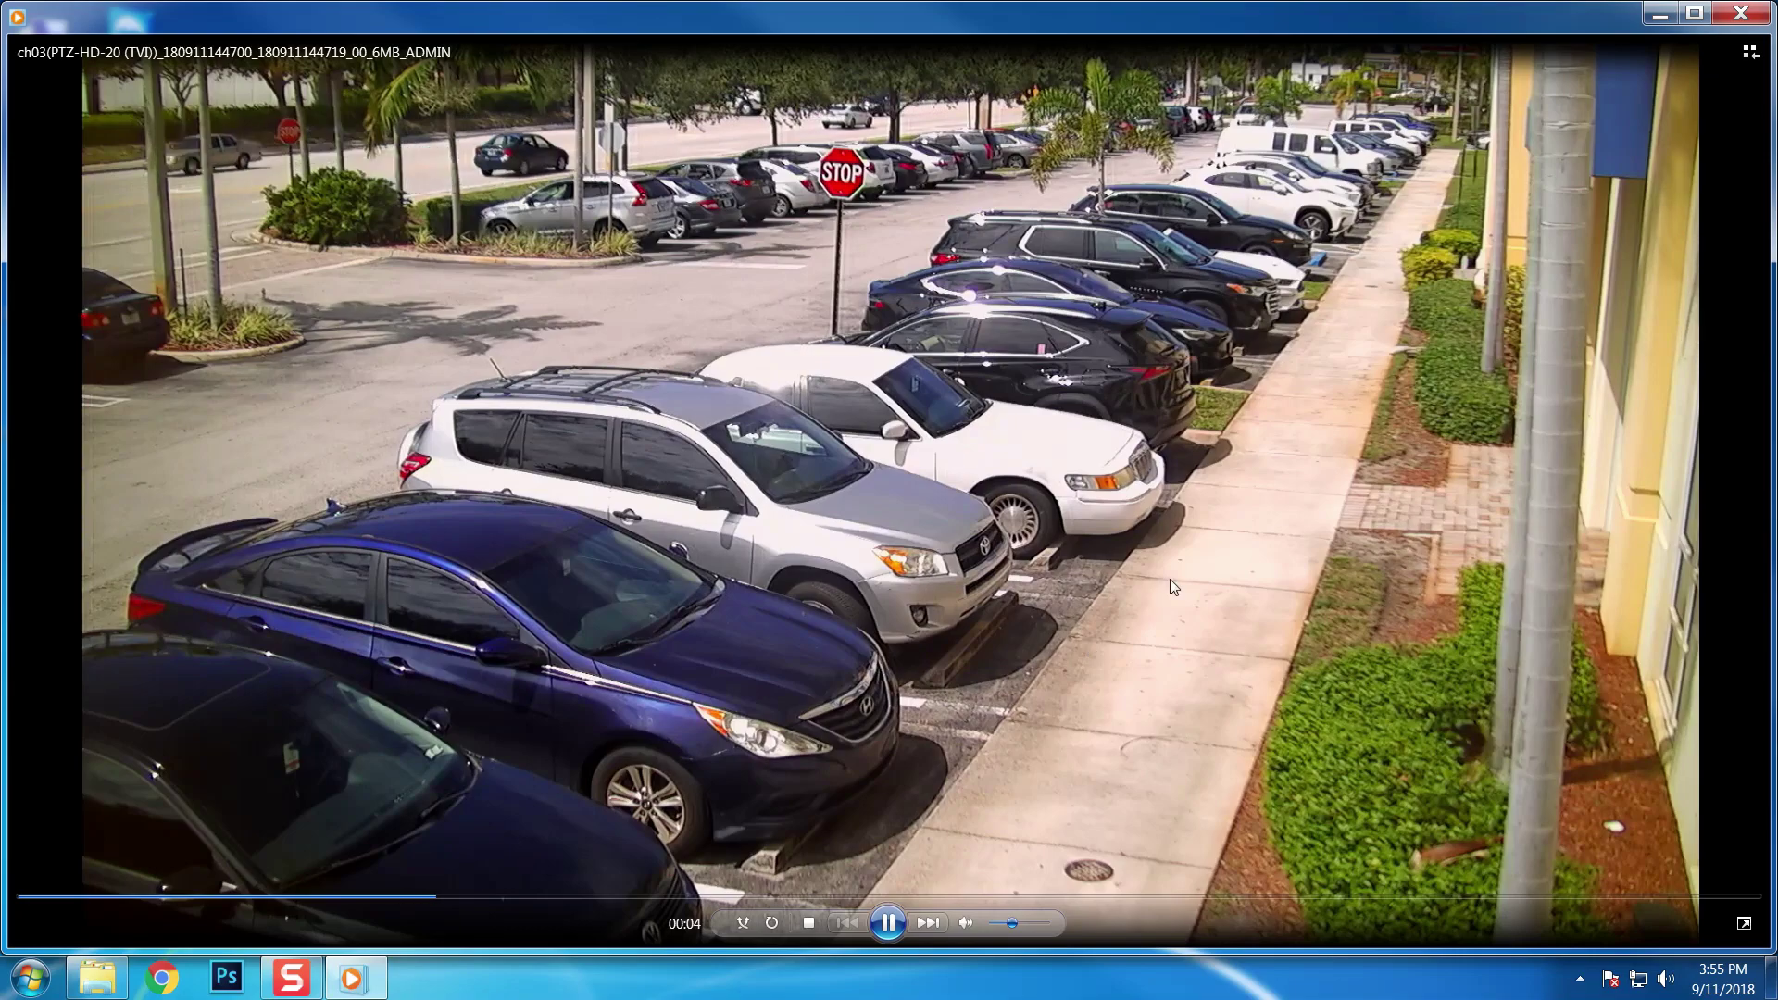
pyautogui.click(1741, 13)
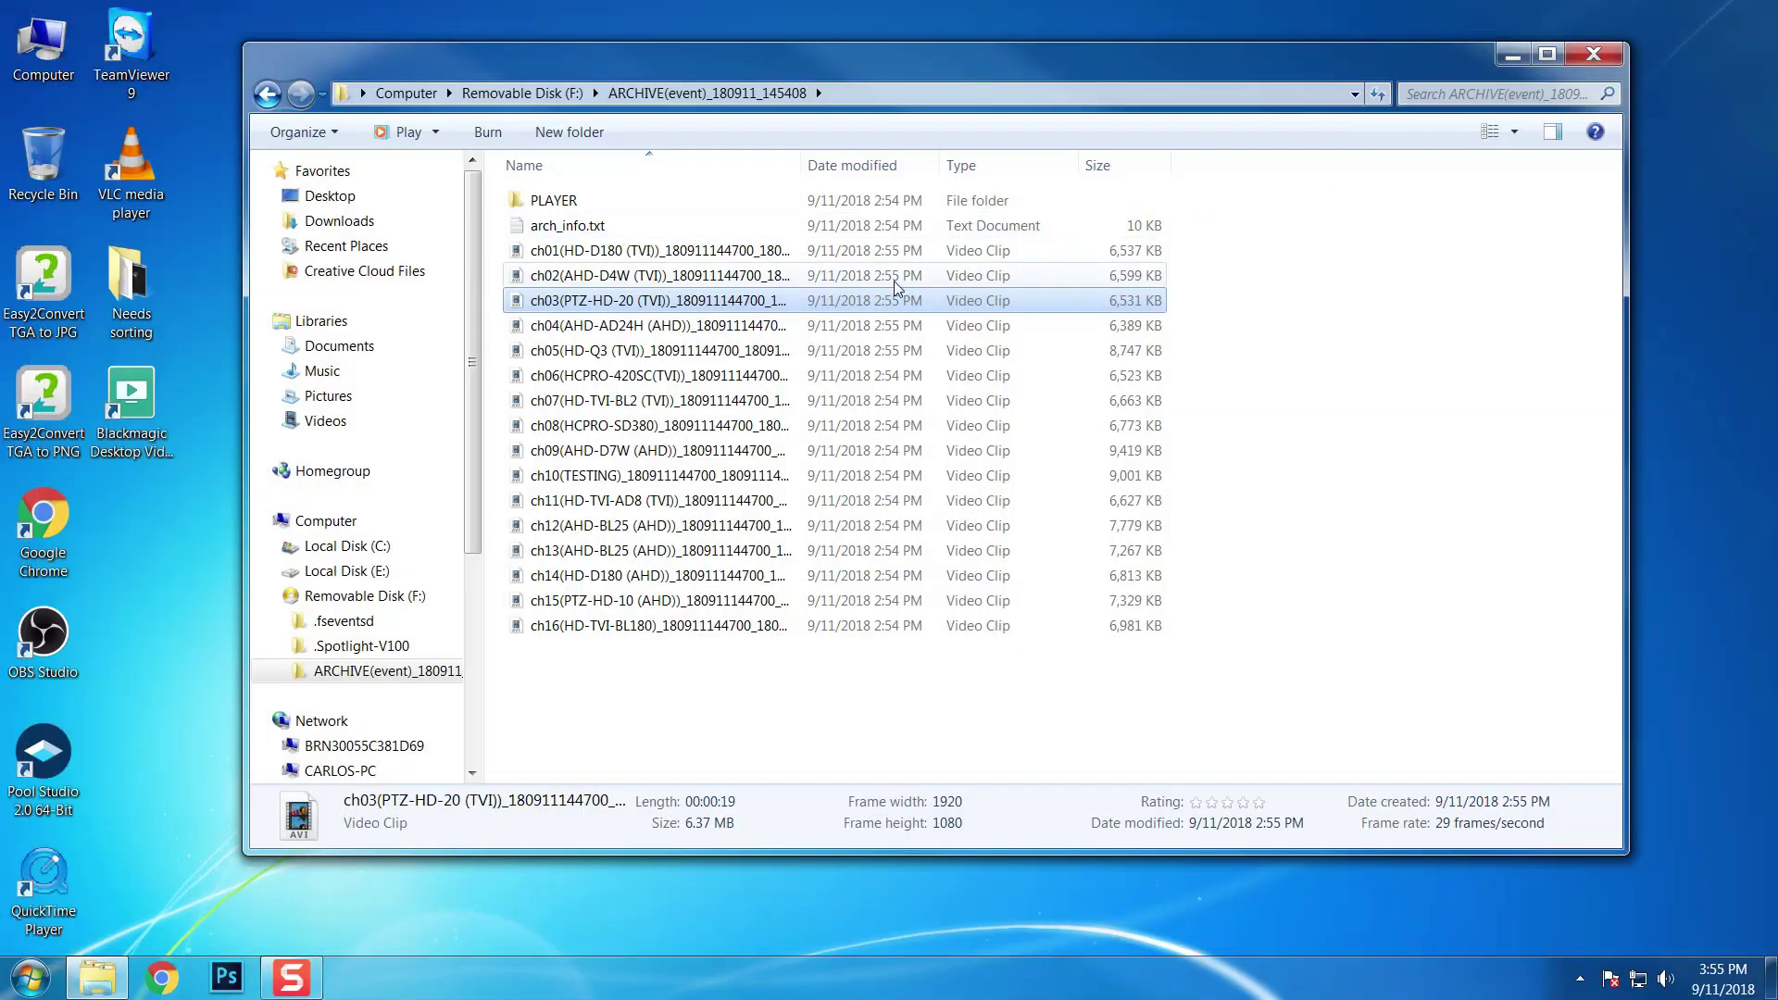
pyautogui.doubleClick(656, 328)
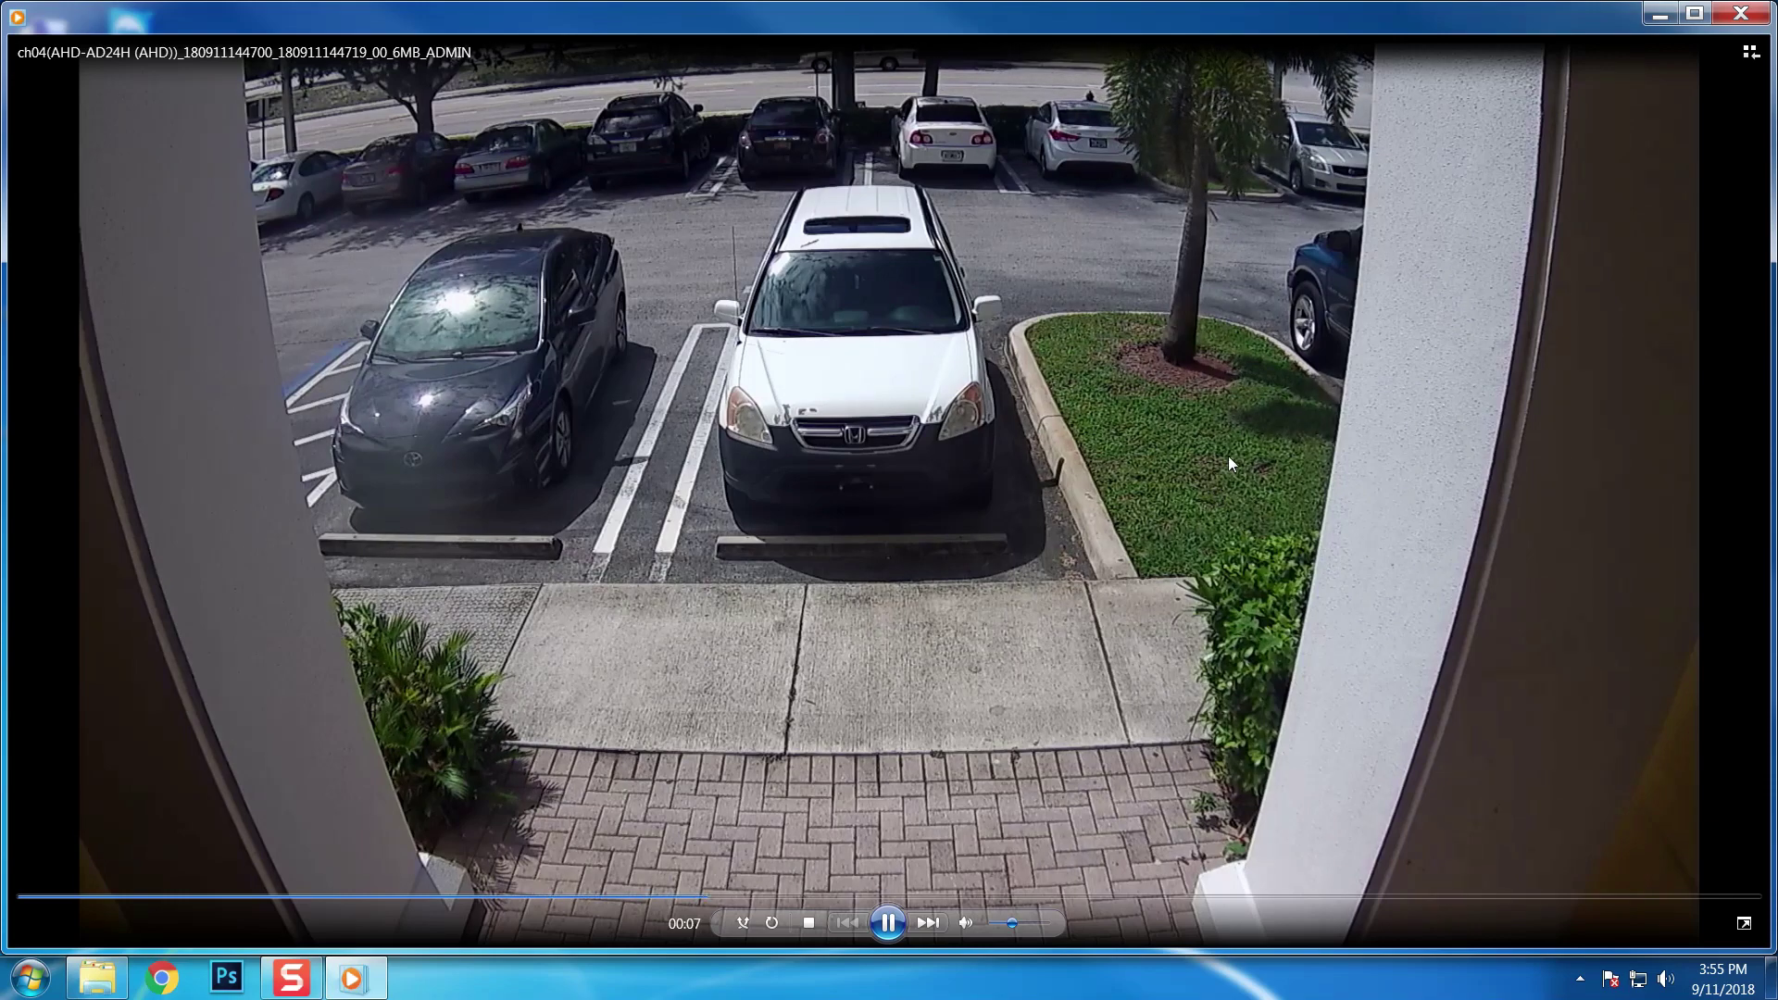
pyautogui.click(1741, 13)
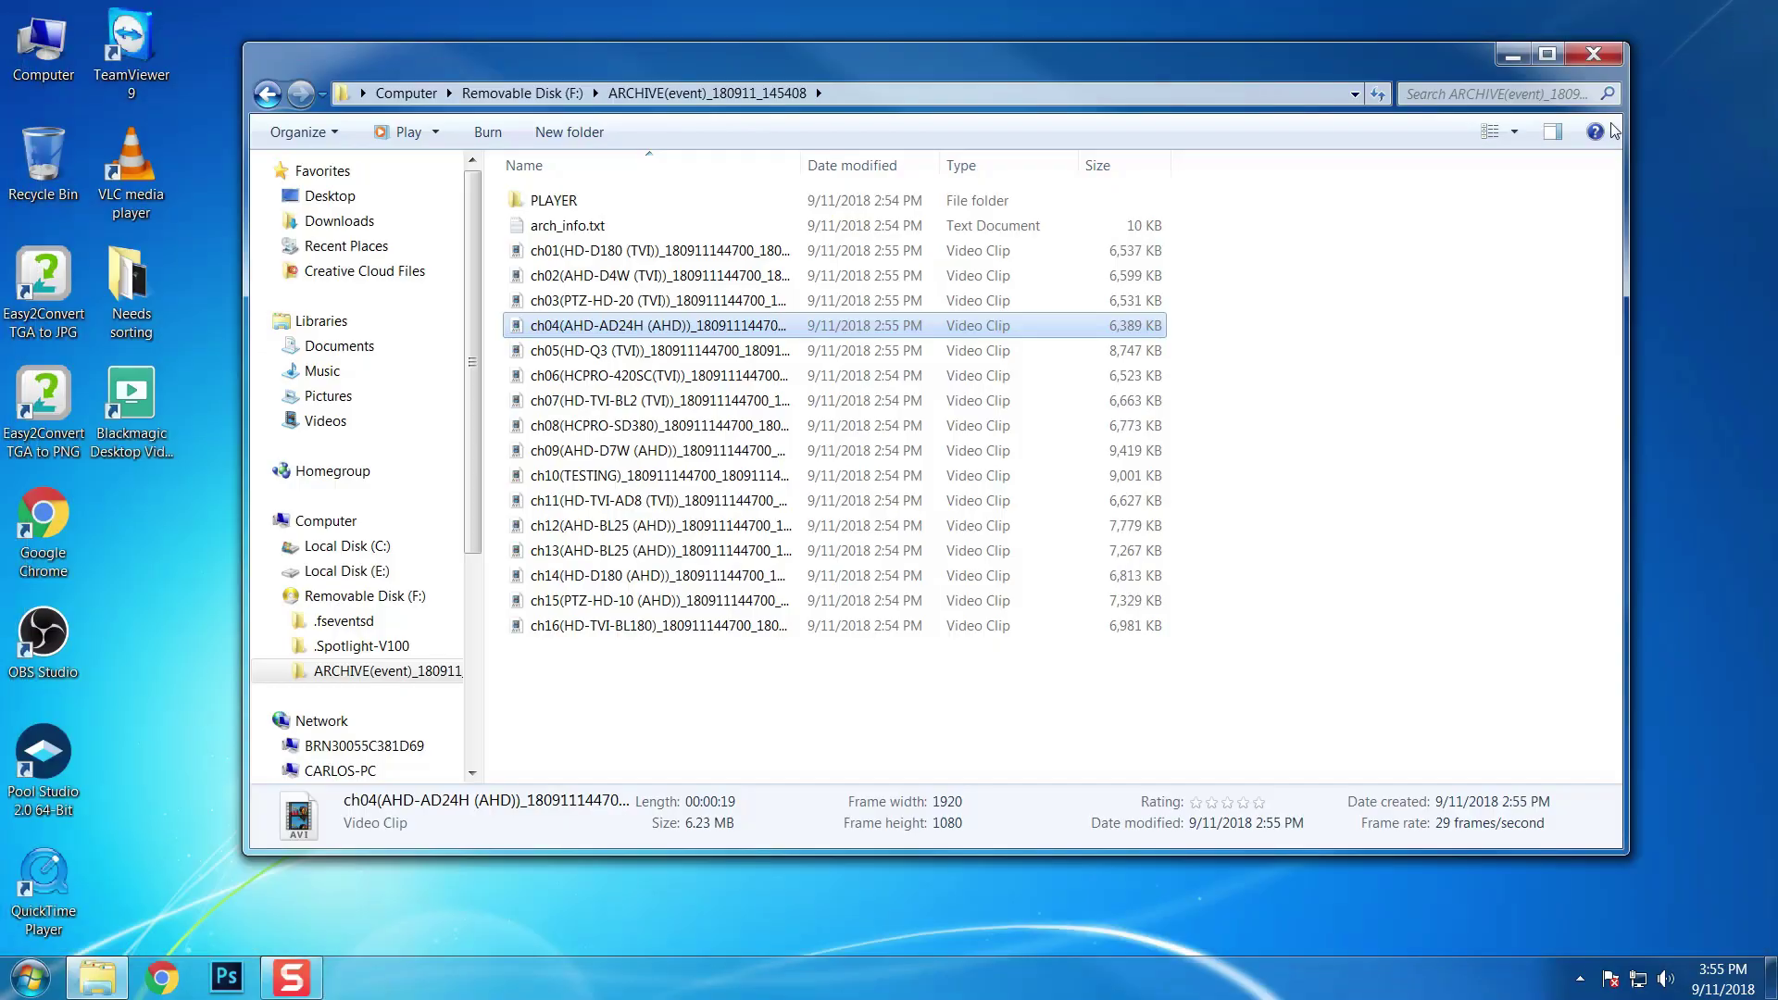
pyautogui.click(569, 202)
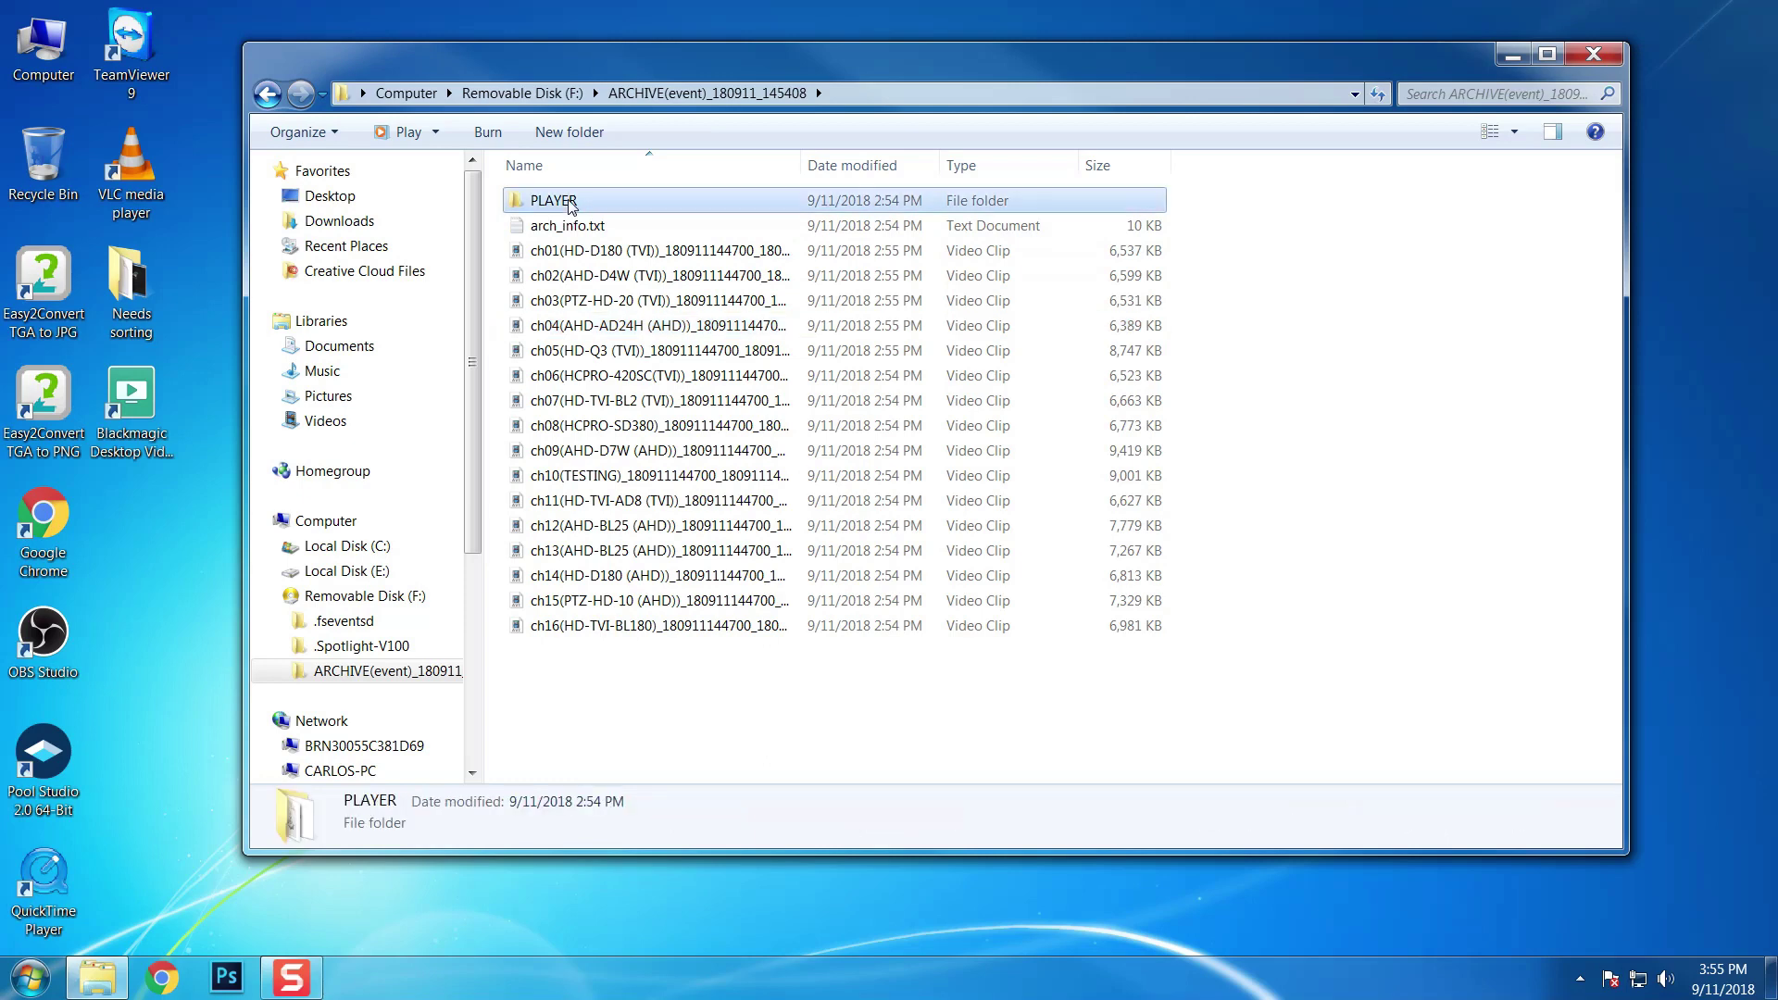
pyautogui.doubleClick(569, 202)
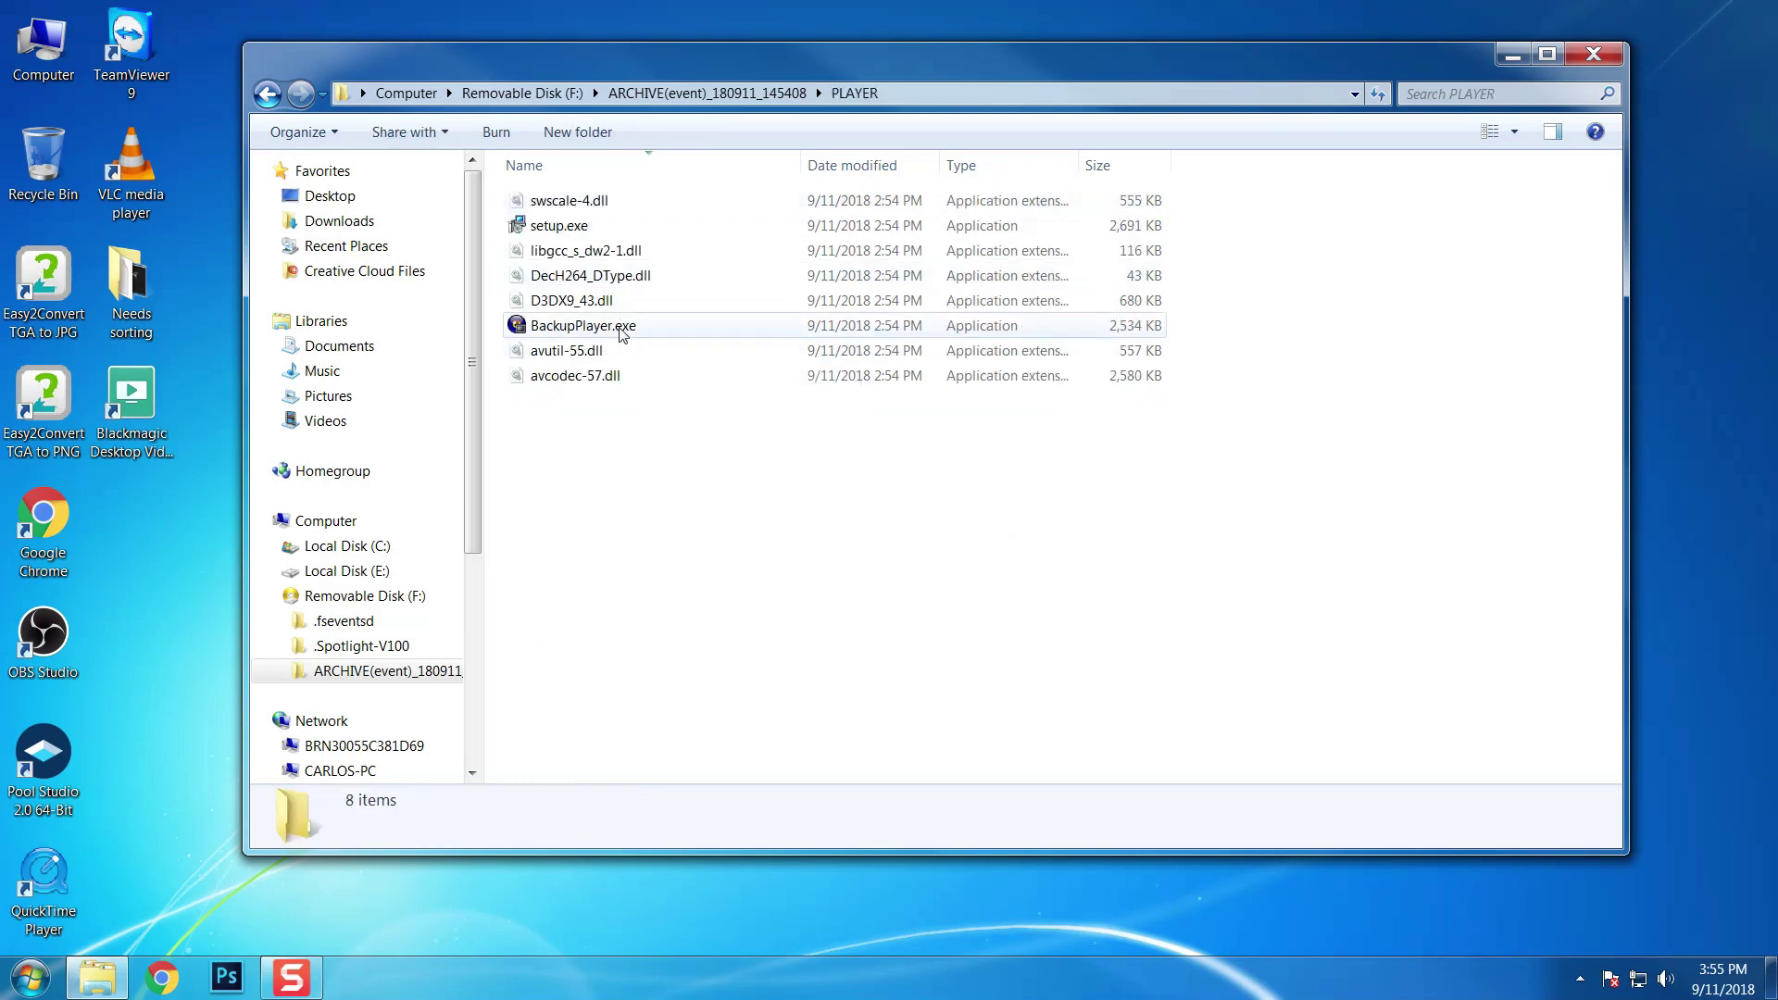